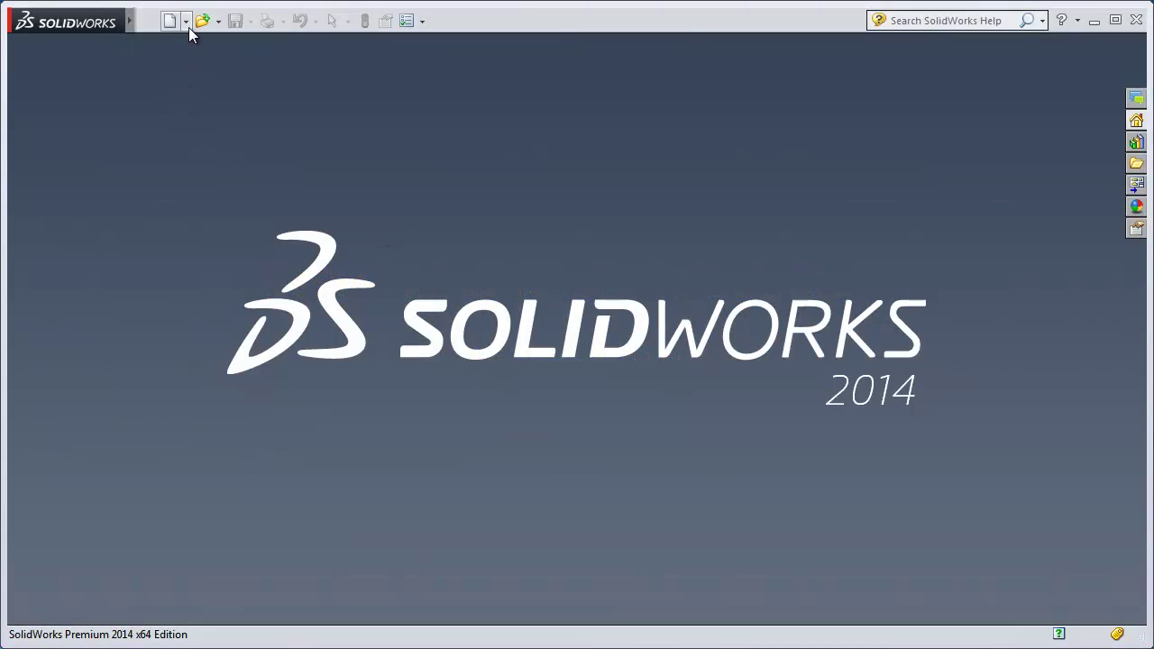
Create a new Part document and start Sketch1 on the Top Plane.
click(189, 25)
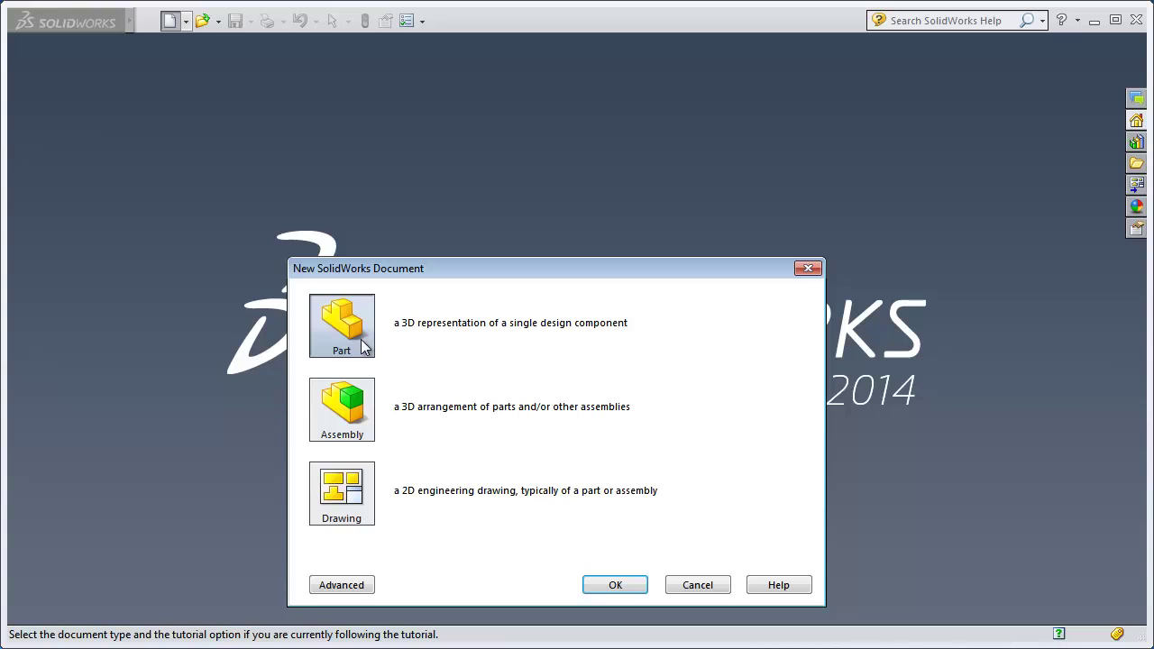
click(614, 586)
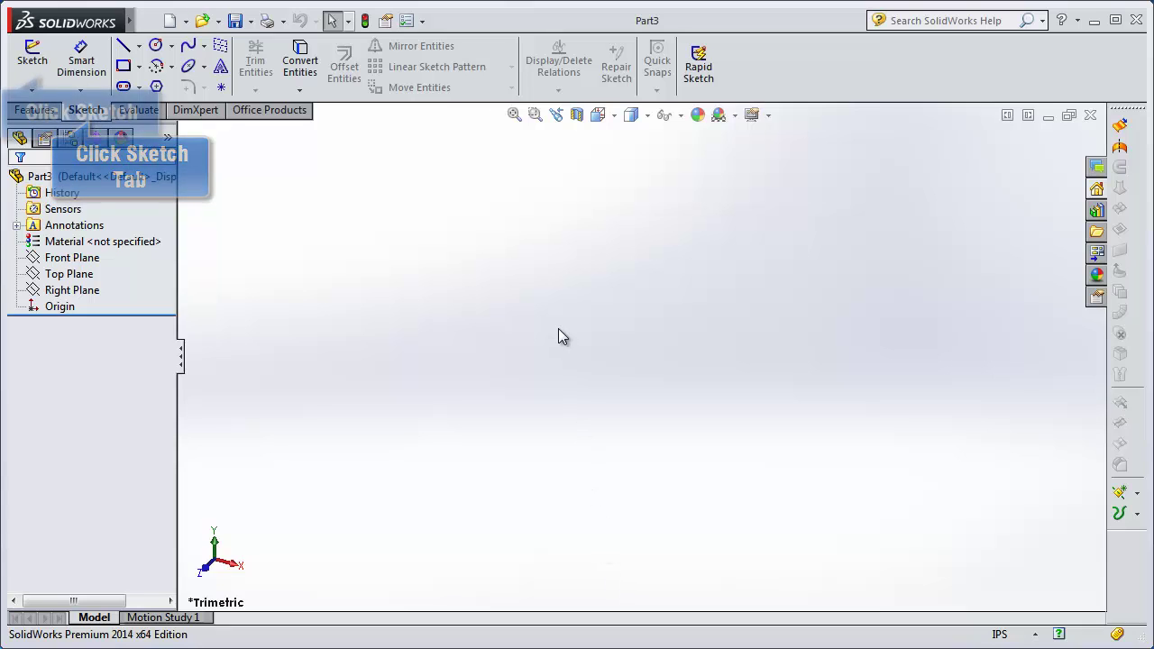
click(32, 56)
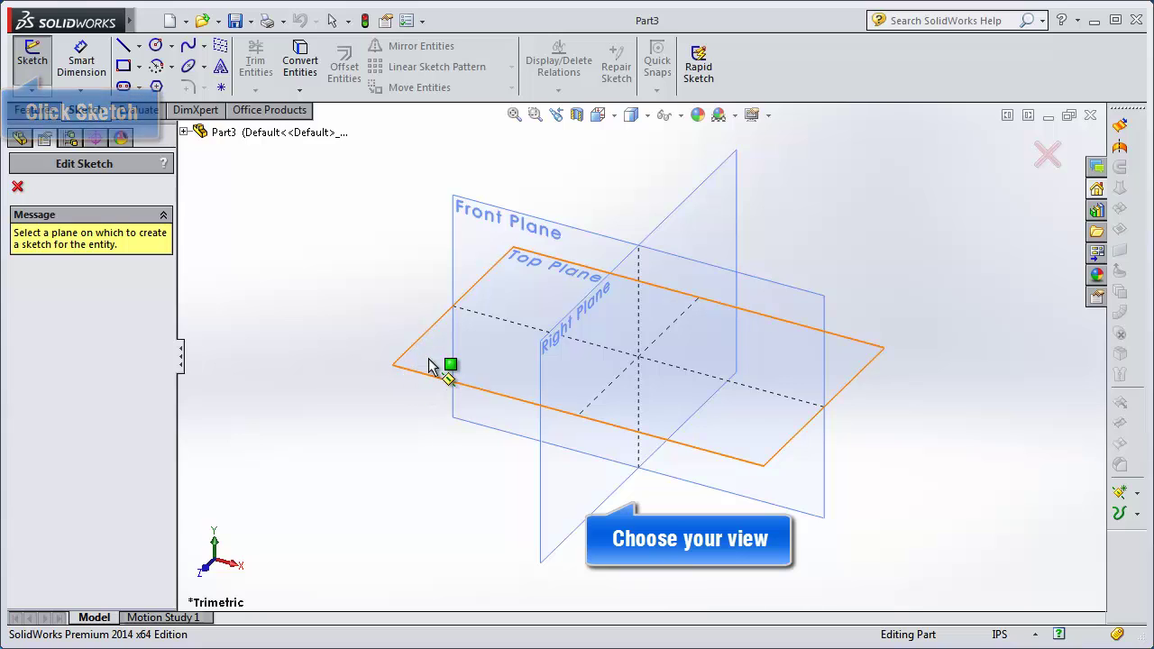
click(430, 363)
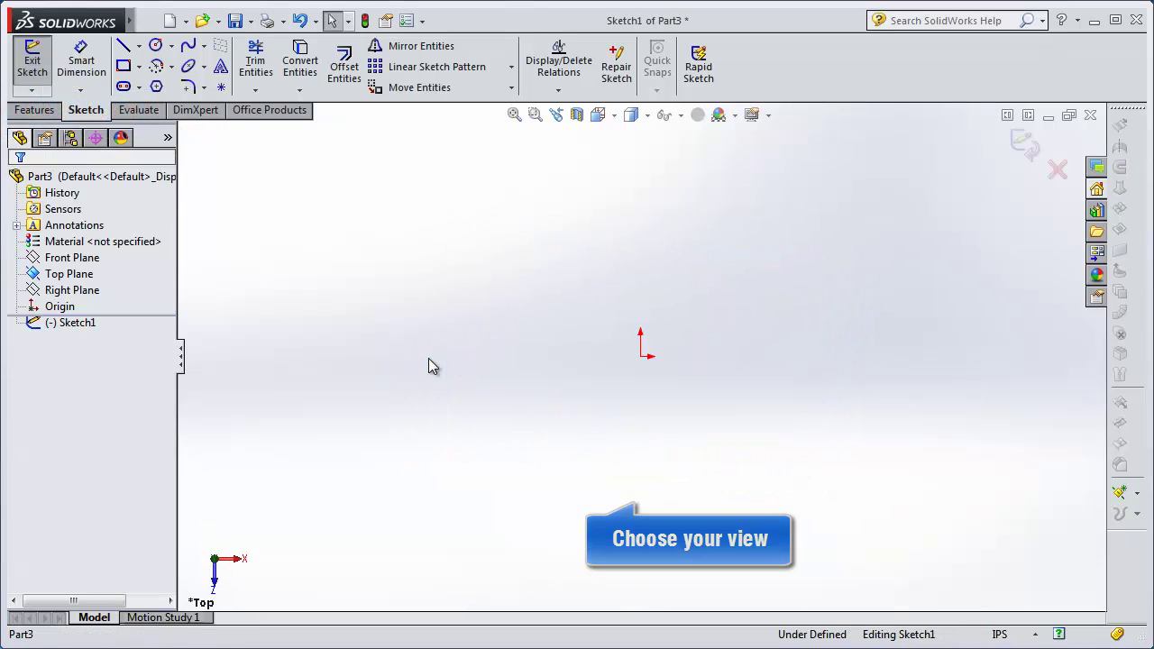
Draw the closed six-line L-shaped stepped contour with the Line tool, then exit the tool.
click(125, 50)
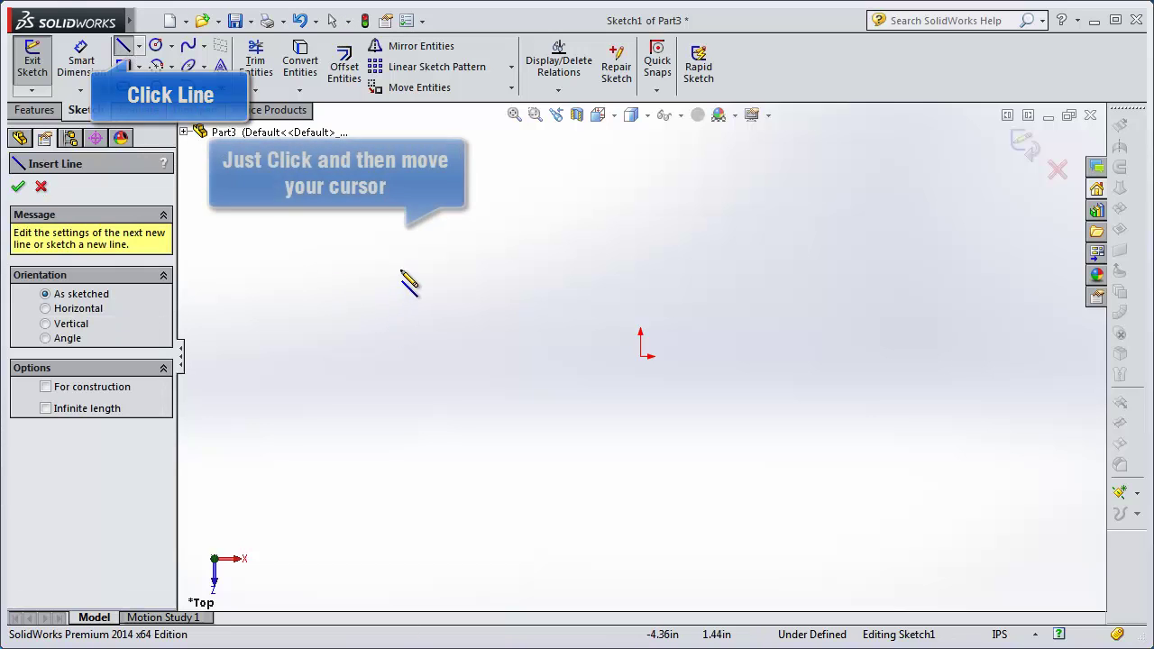
click(409, 239)
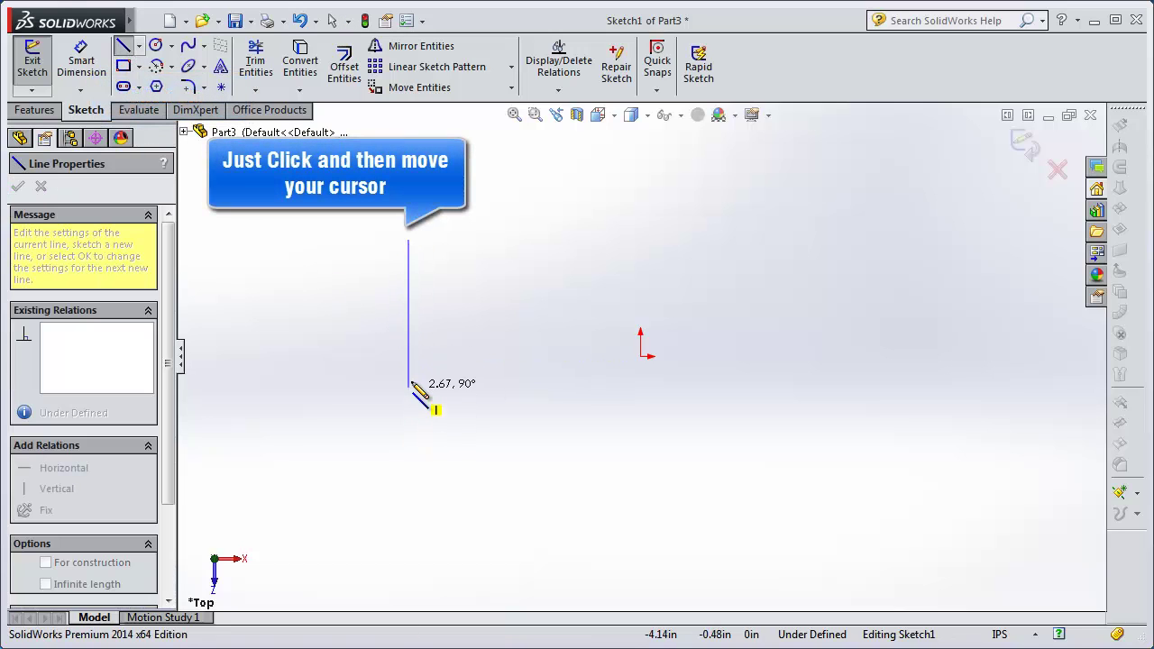
click(409, 381)
click(522, 381)
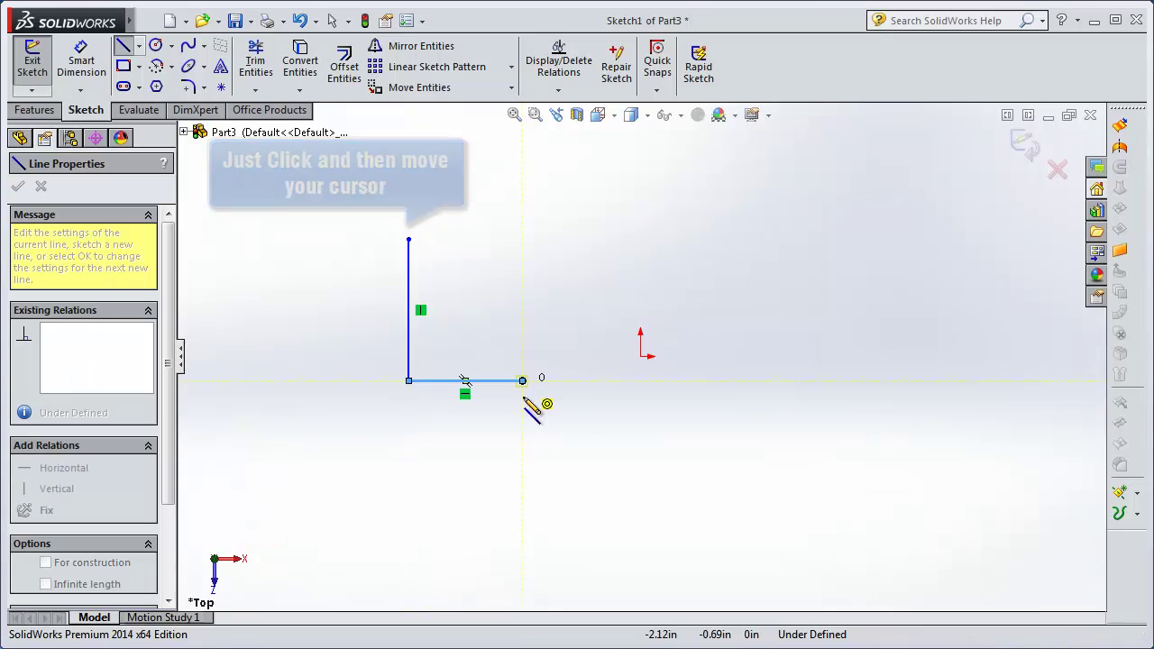
click(522, 509)
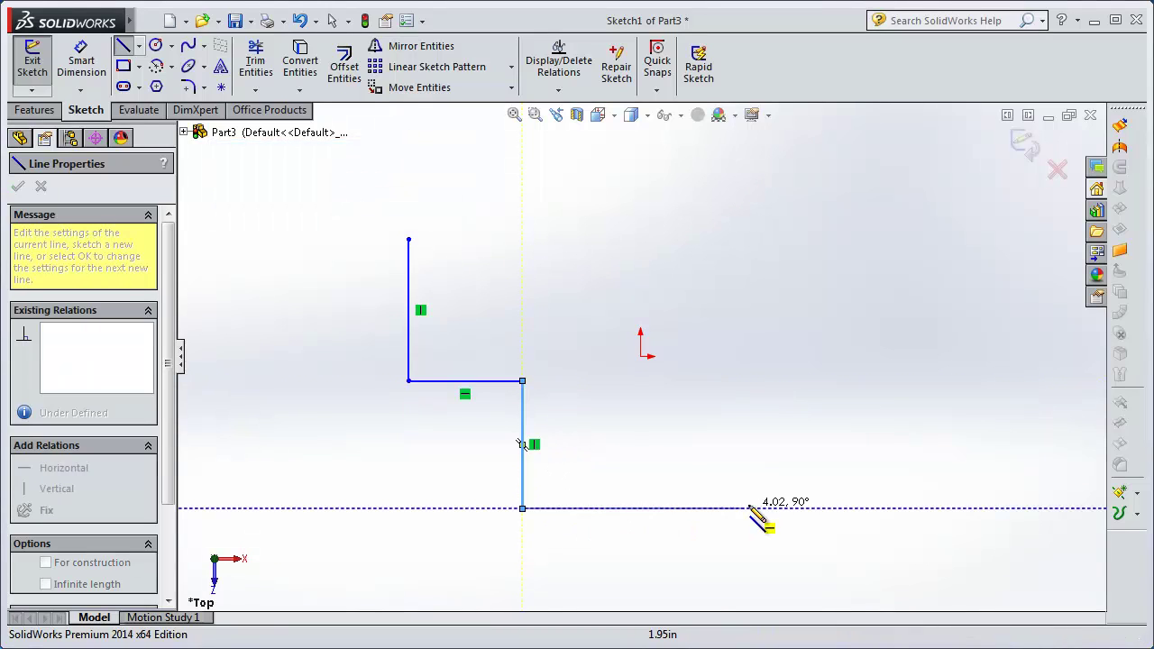
click(822, 509)
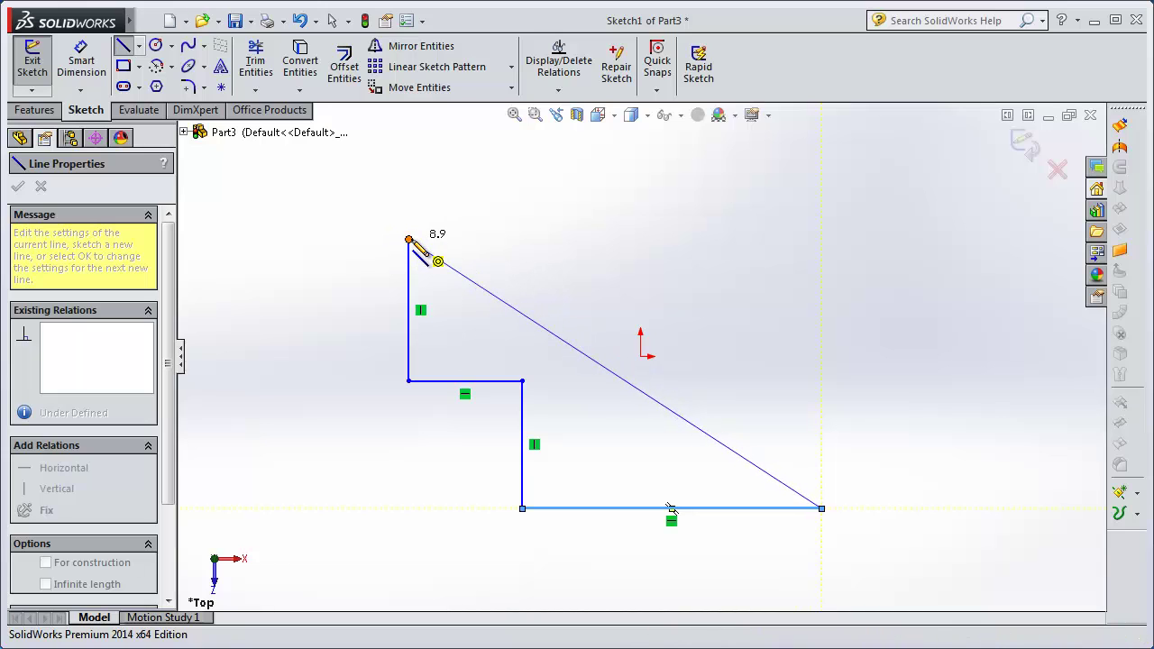
click(821, 240)
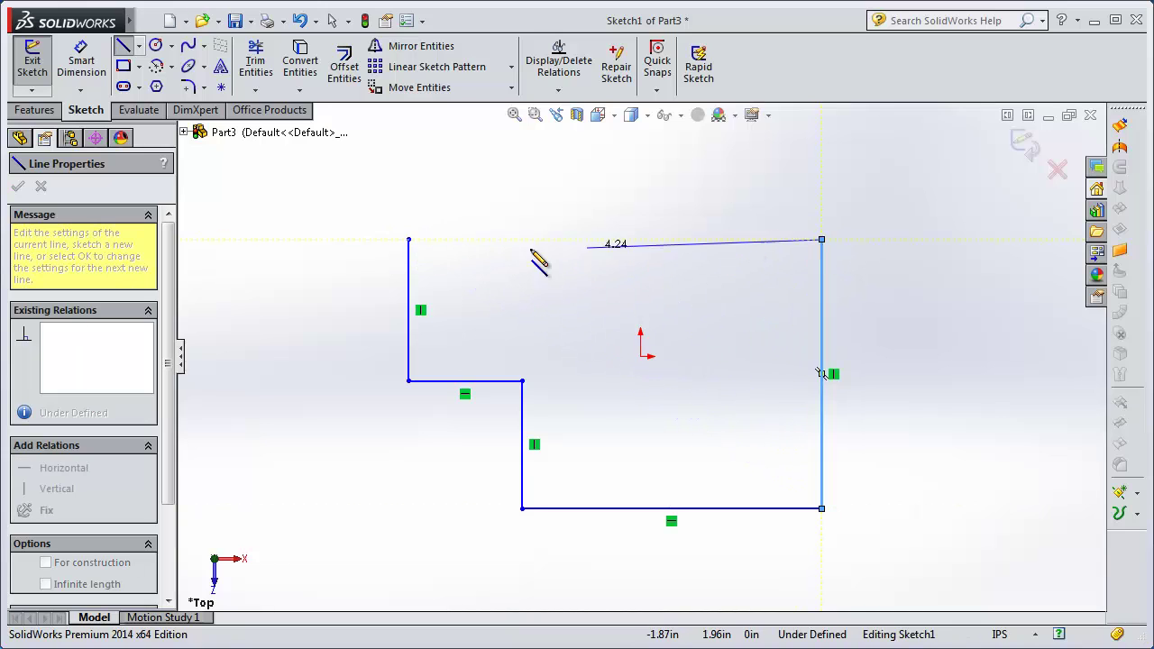
click(409, 240)
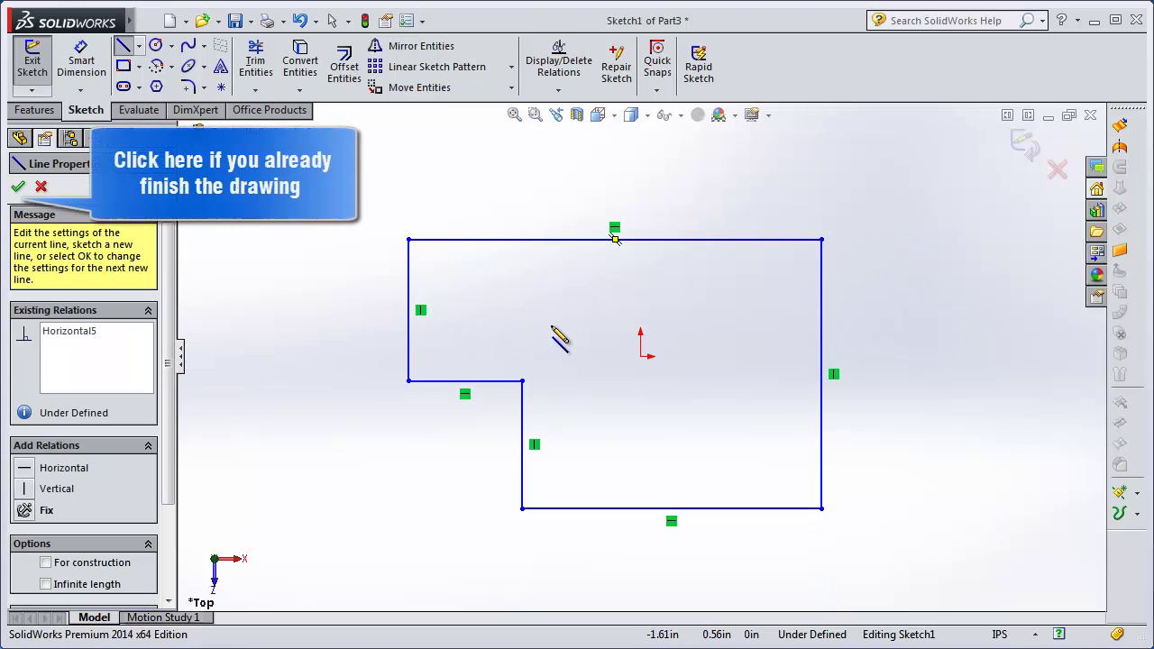
click(19, 187)
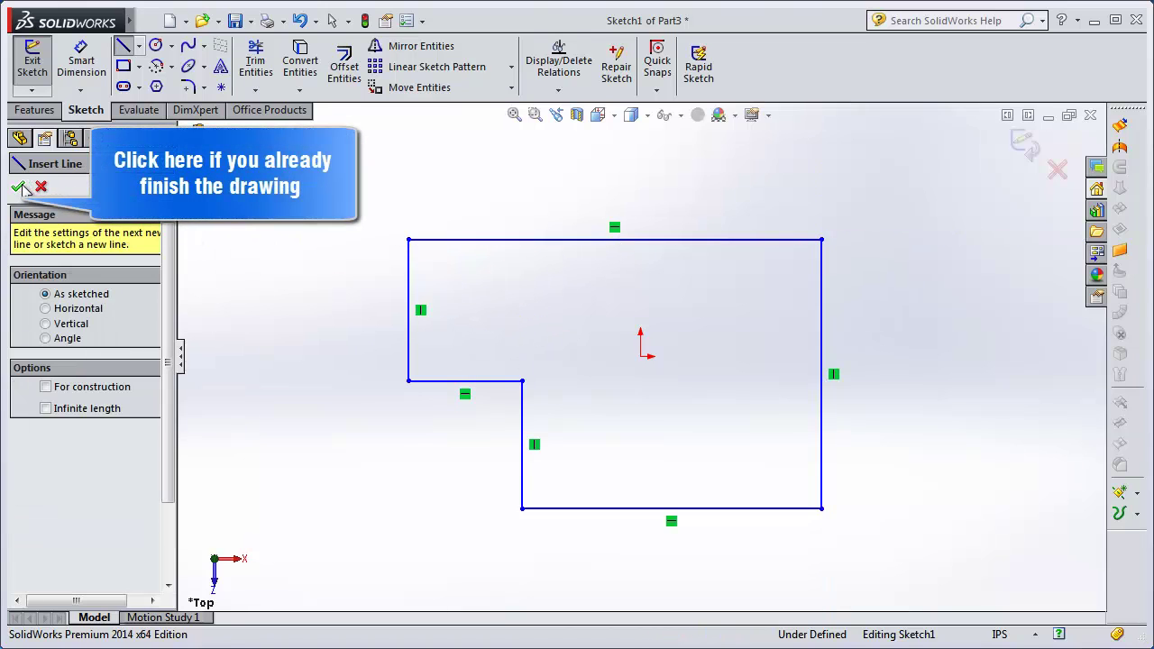
click(19, 186)
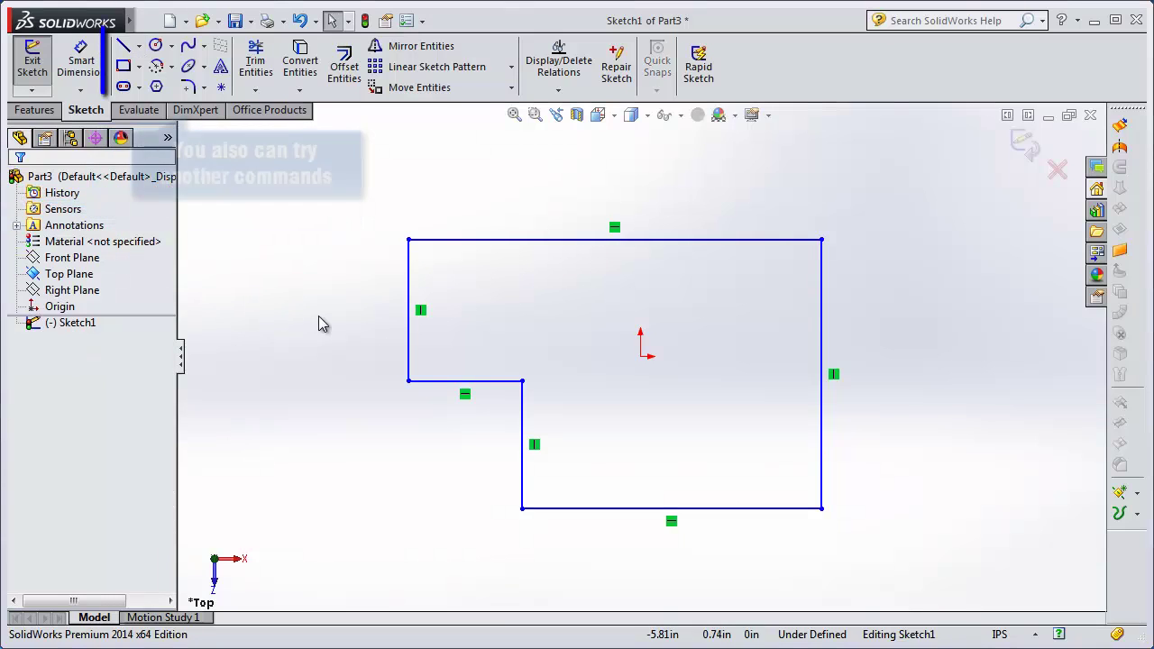
Draw a circle of about 1.12 in radius centred on the outline's left vertical edge.
click(161, 52)
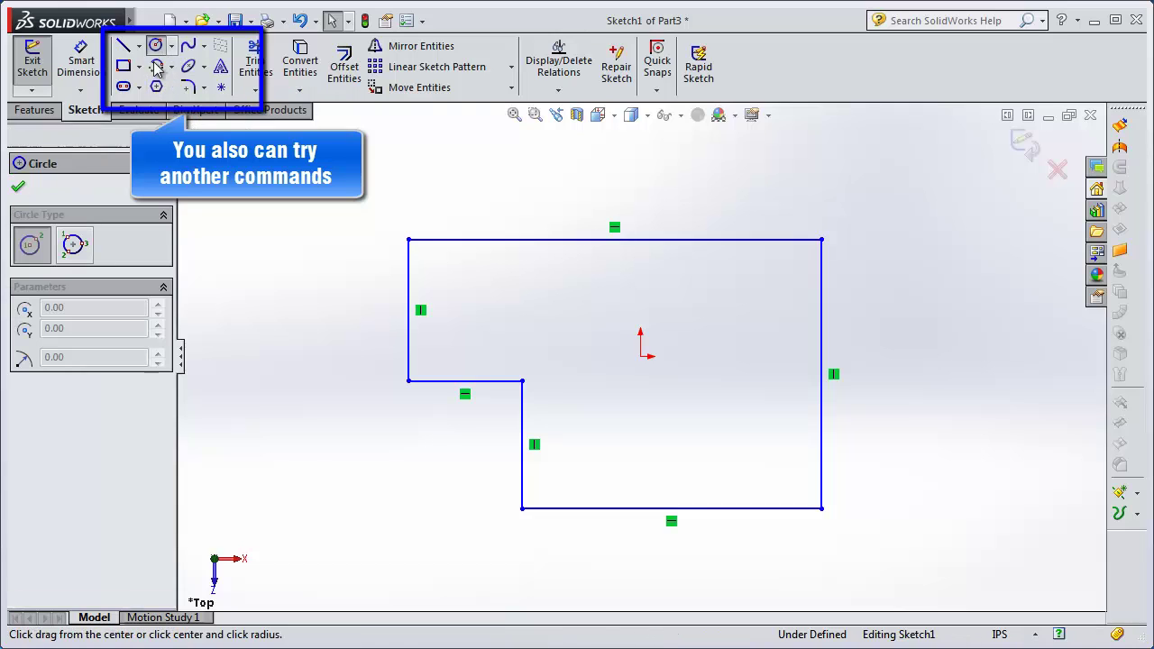
click(409, 310)
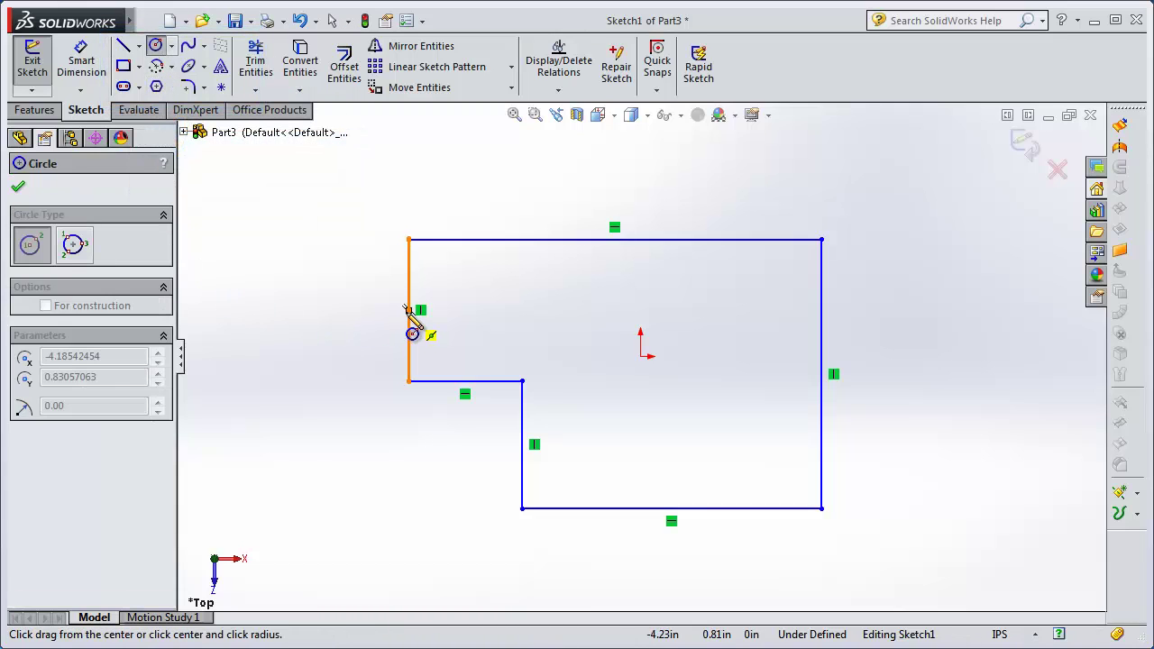
click(471, 310)
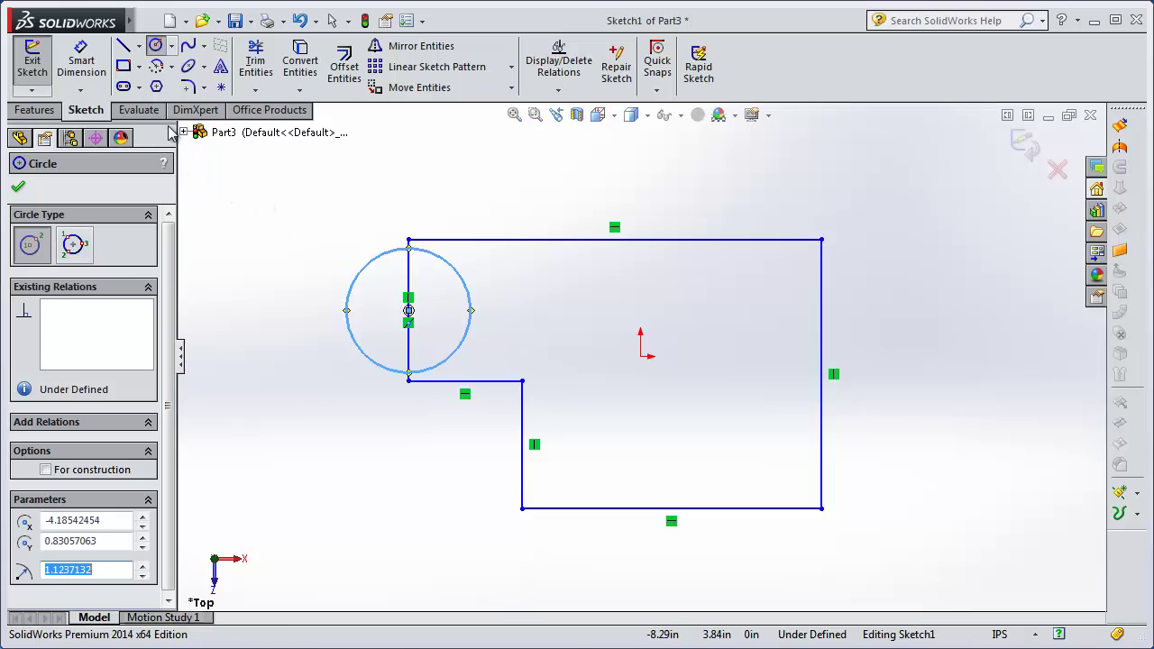
Draw a 3 Point Arc from the bottom-right to top-right corner, bulging outward as a semicircle.
click(156, 68)
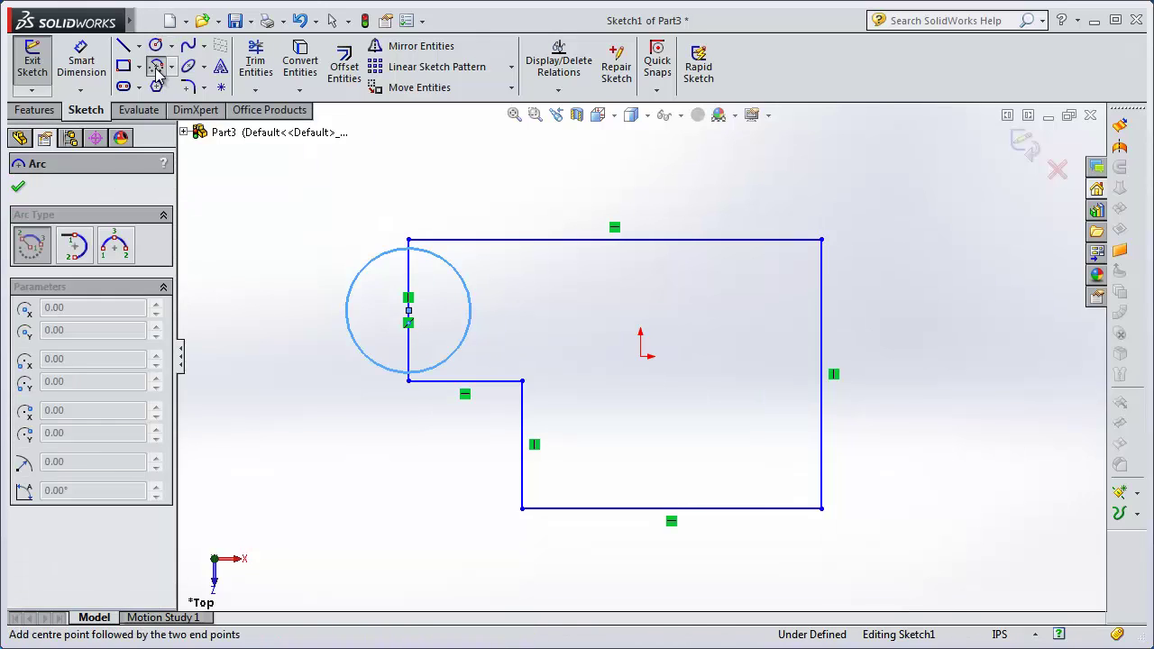
click(118, 252)
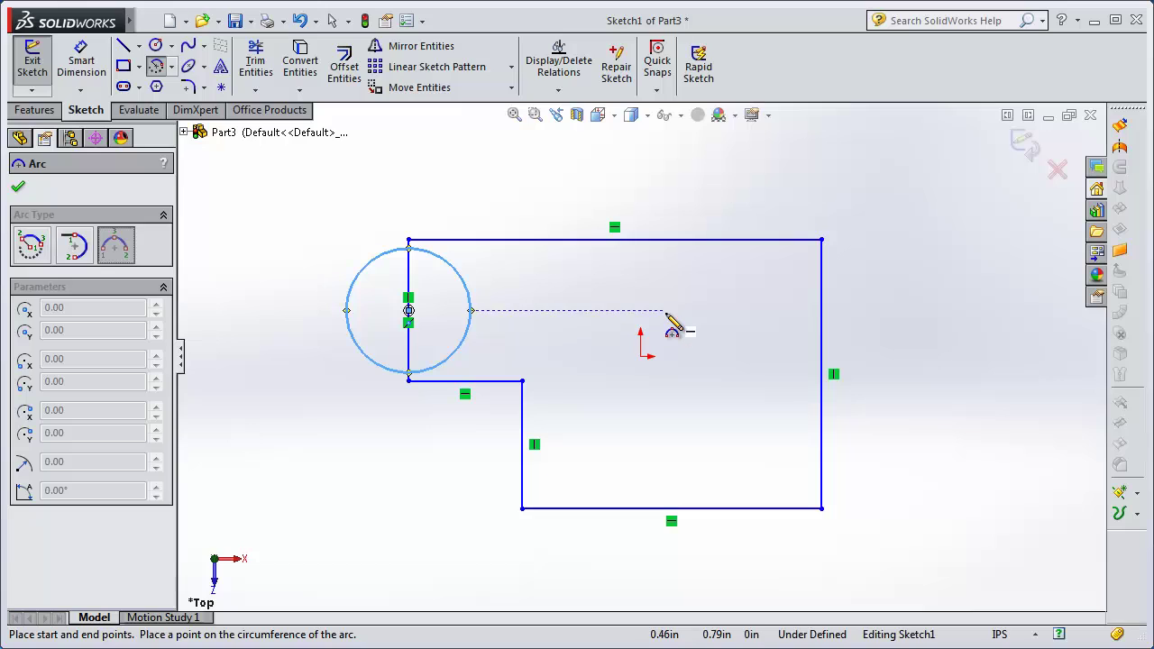
click(821, 510)
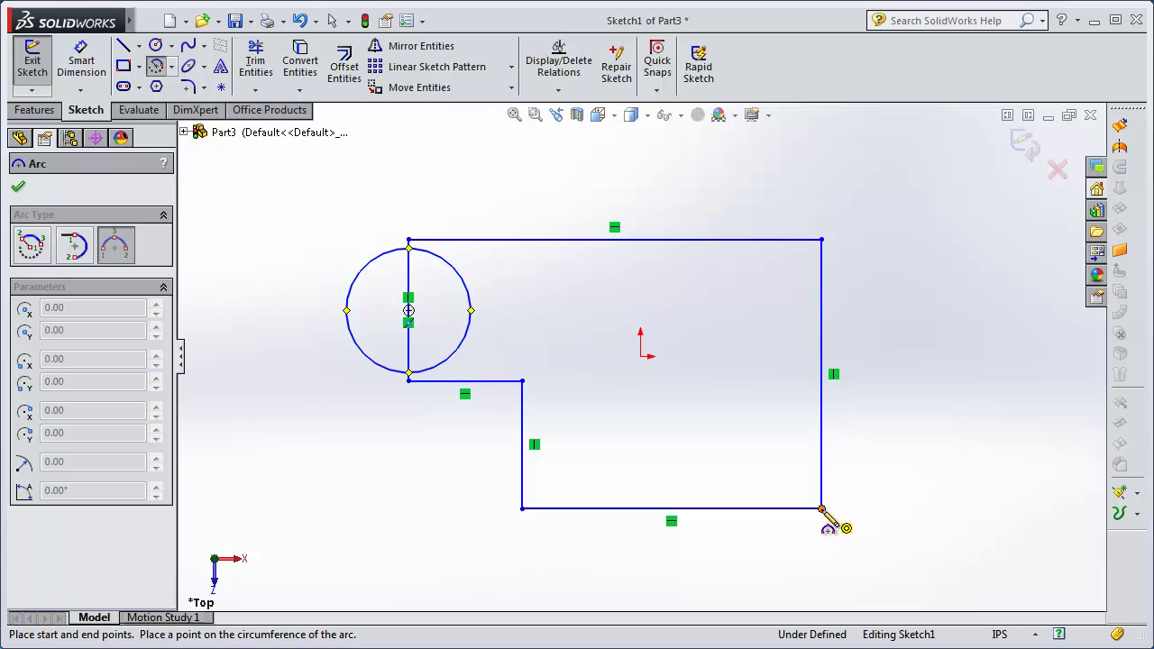
click(821, 240)
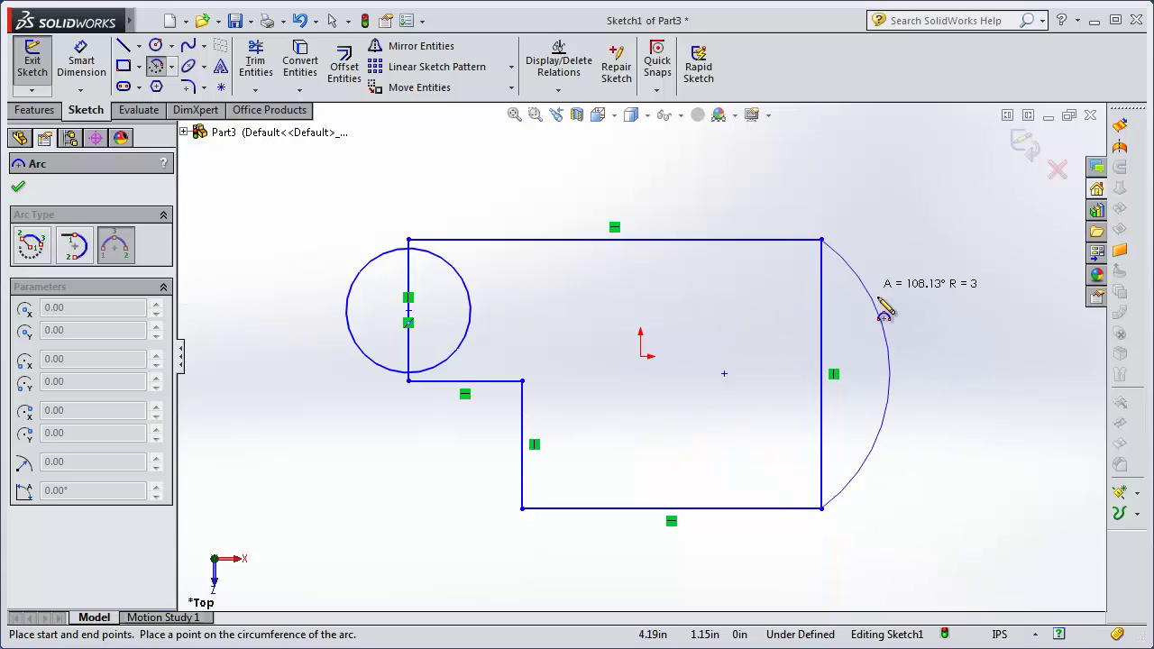
click(958, 372)
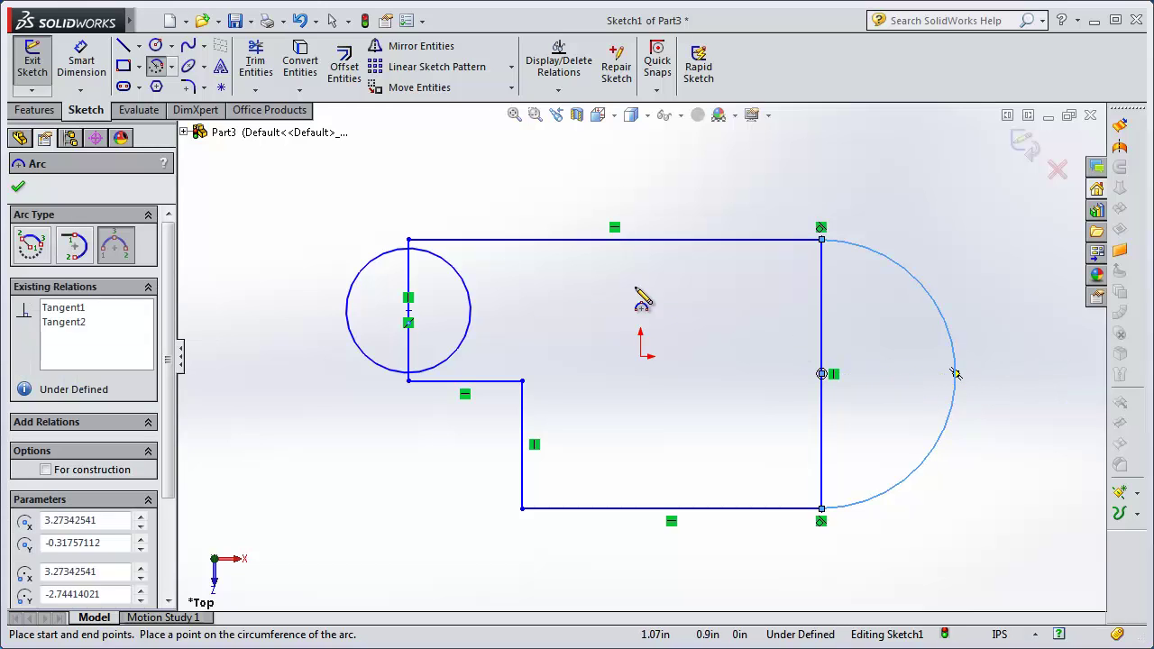
click(17, 190)
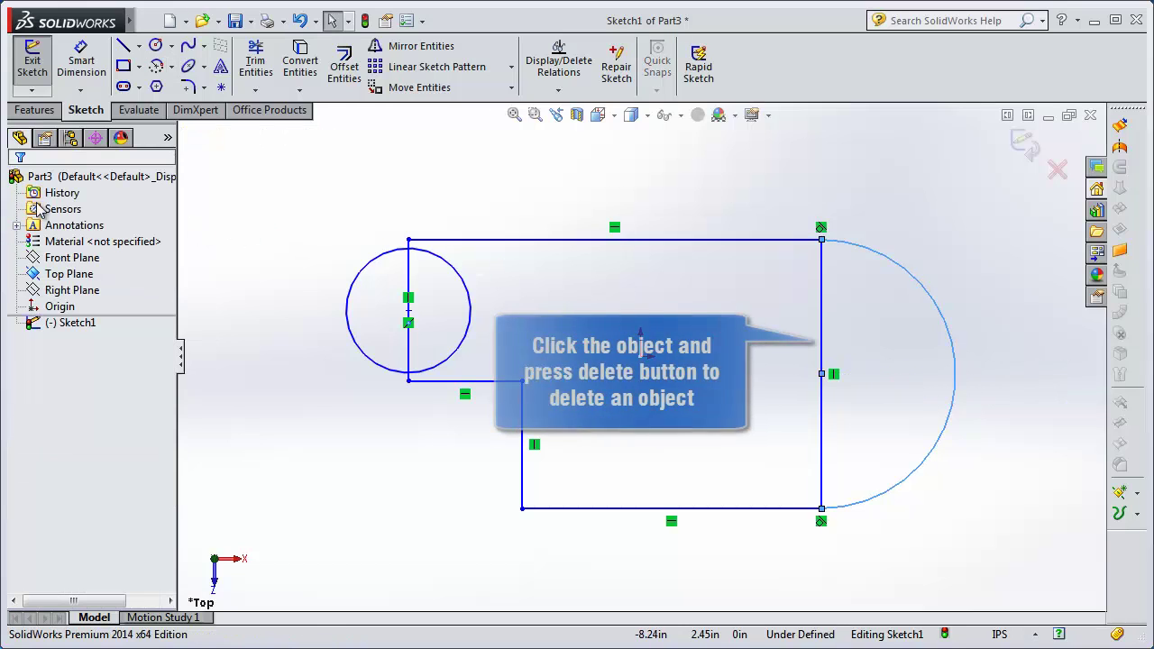
Delete the outline's straight right vertical line.
click(823, 320)
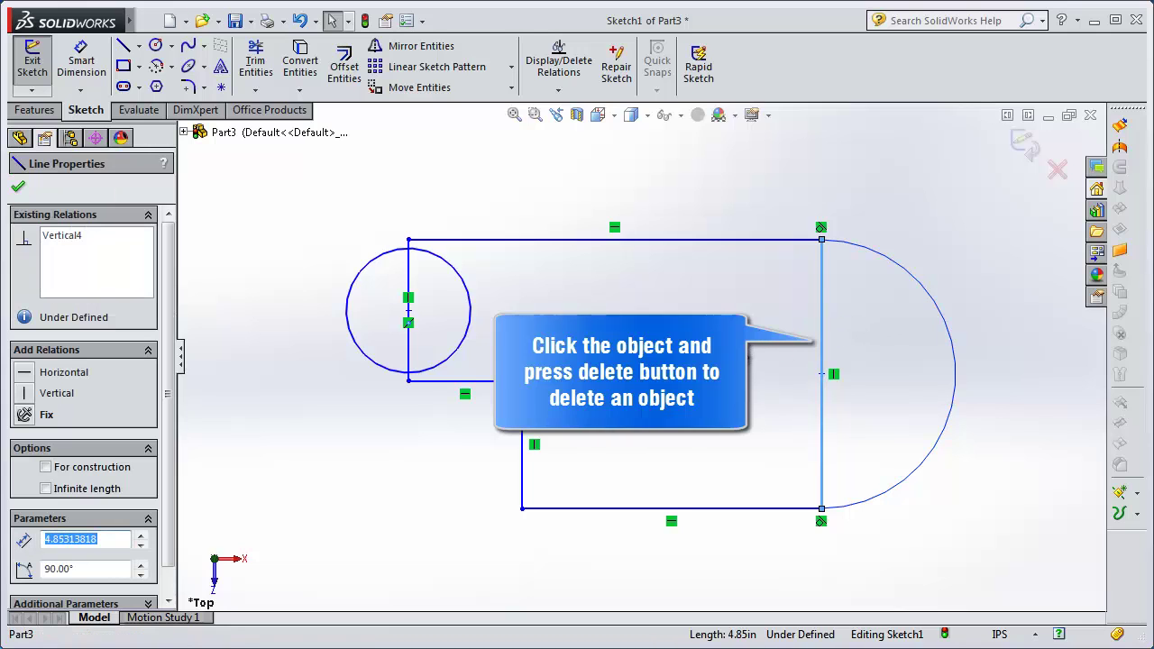
key(Delete)
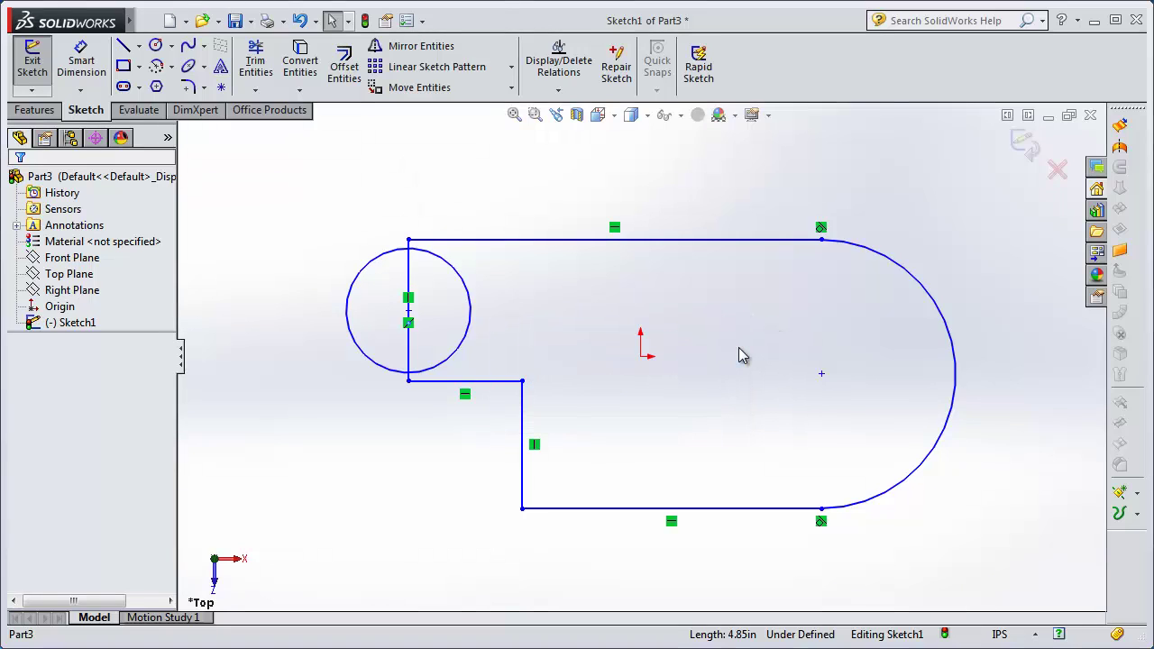
Draw a 7-sided polygon centred inside the arc, in a circle of about 2.23 in.
click(156, 87)
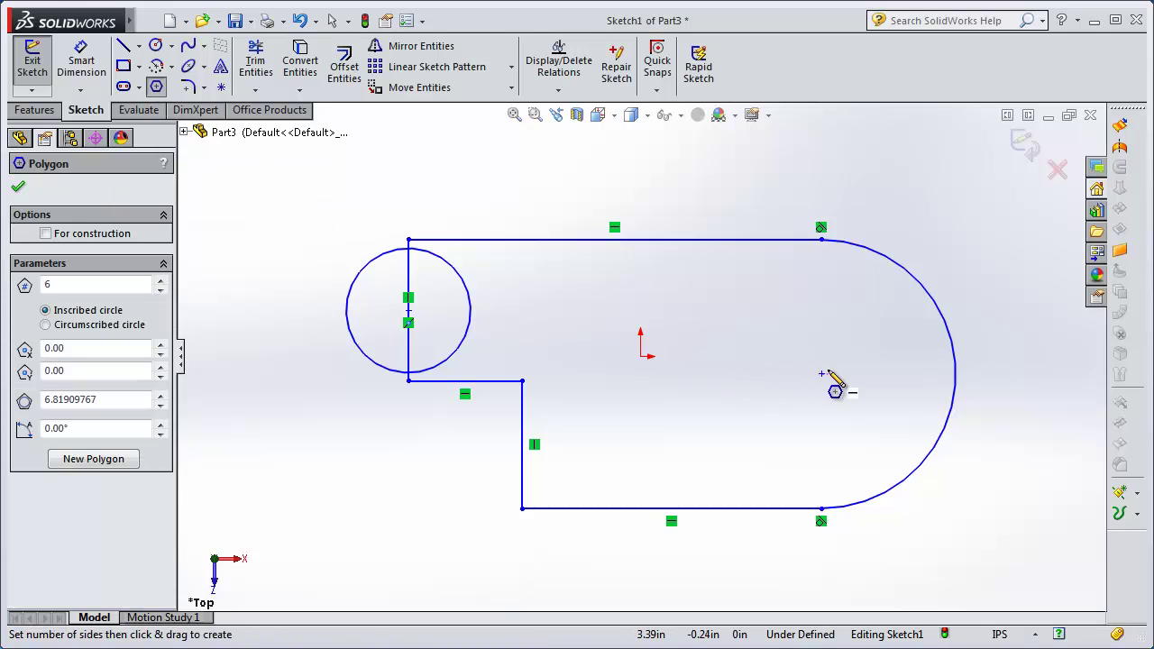
mouse_move(821, 373)
mouse_down()
mouse_move(822, 291)
mouse_move(823, 303)
mouse_up()
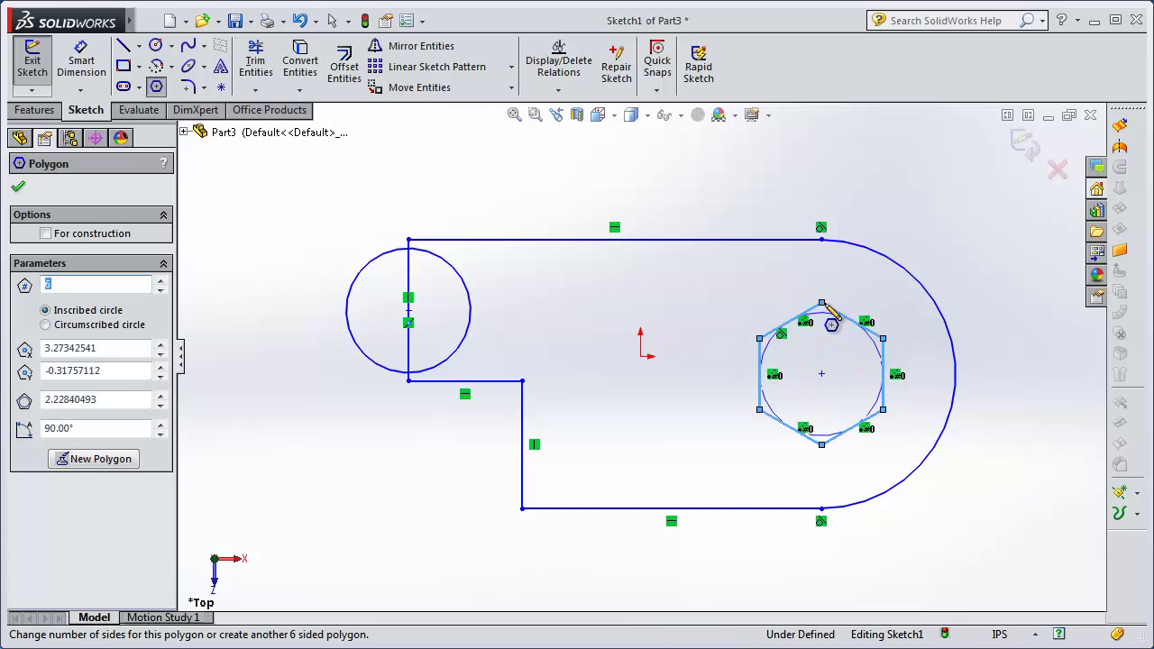
click(161, 290)
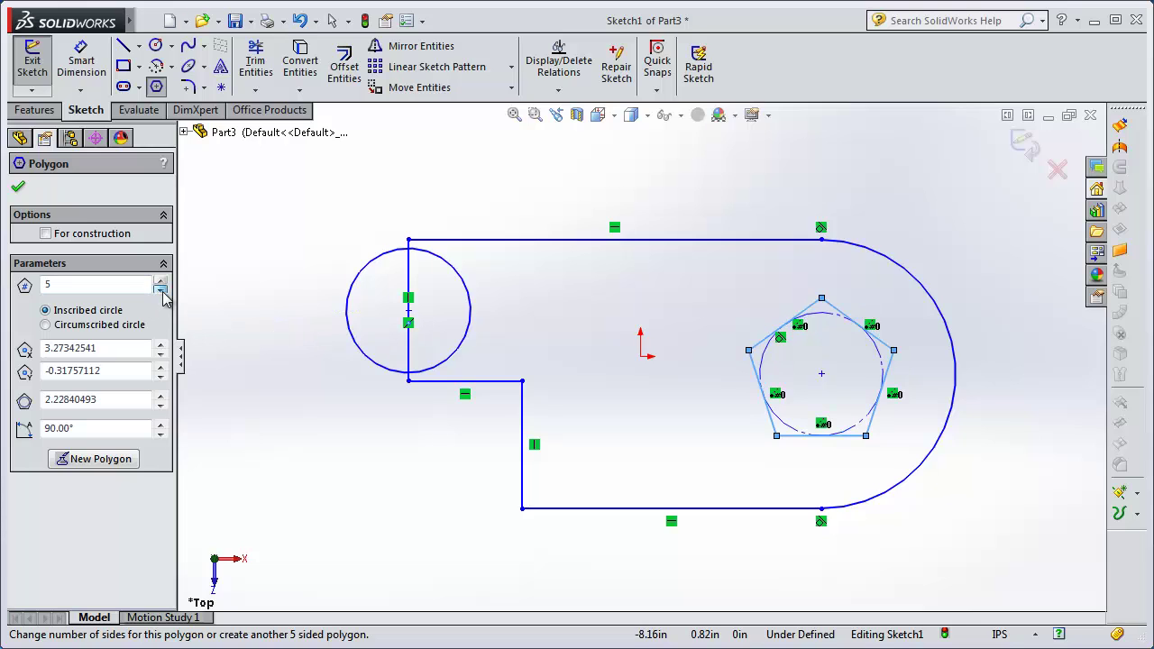
click(161, 289)
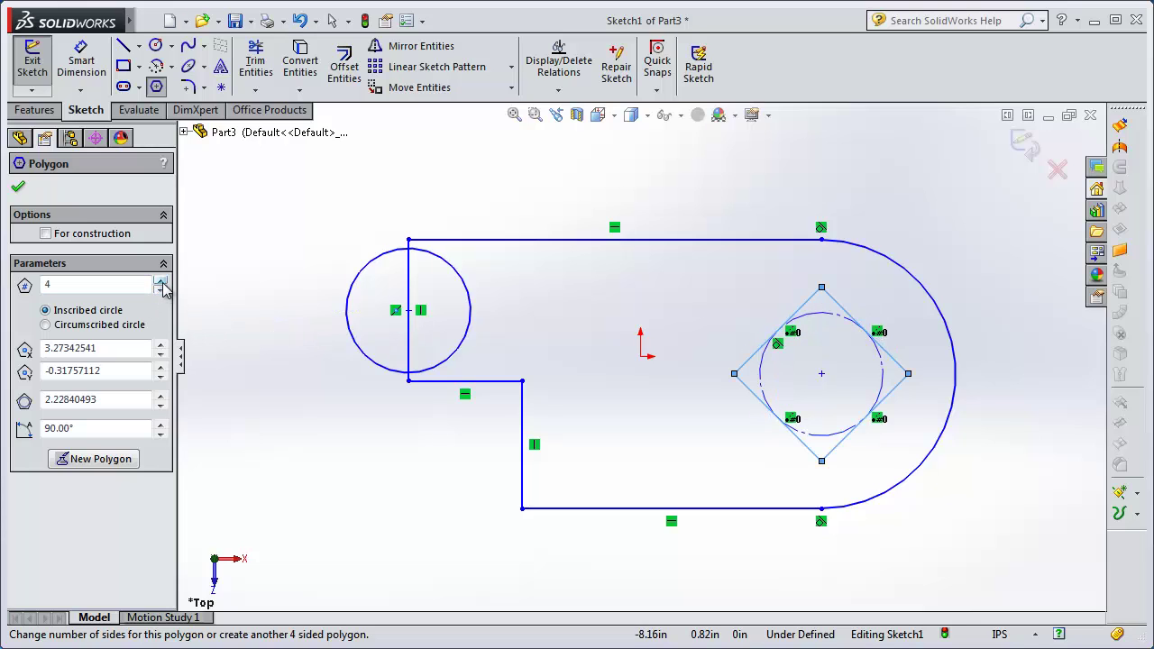
click(161, 282)
click(162, 282)
click(162, 282)
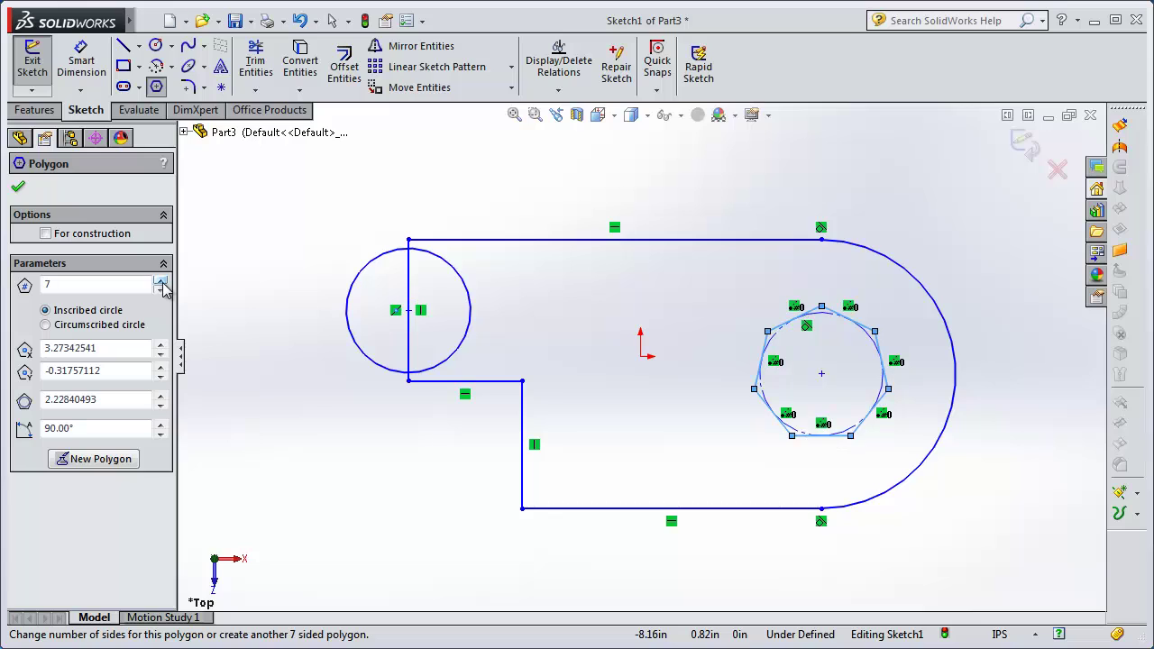
click(19, 187)
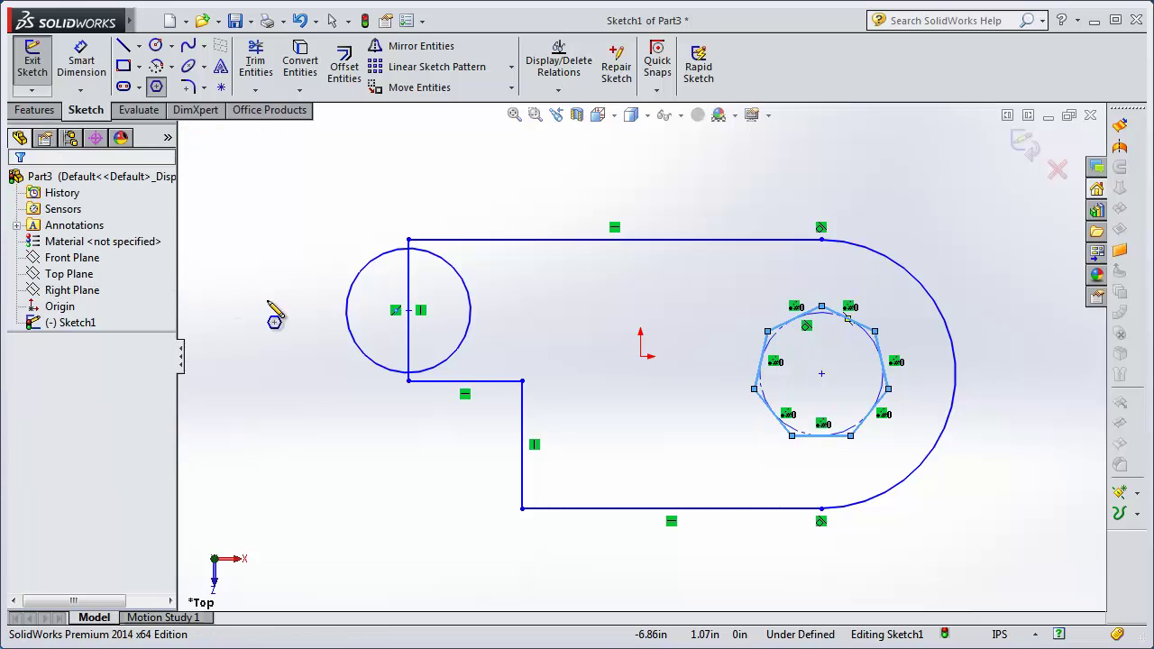
Dimension the left circle's diameter to 4.00 in with Smart Dimension.
key(Escape)
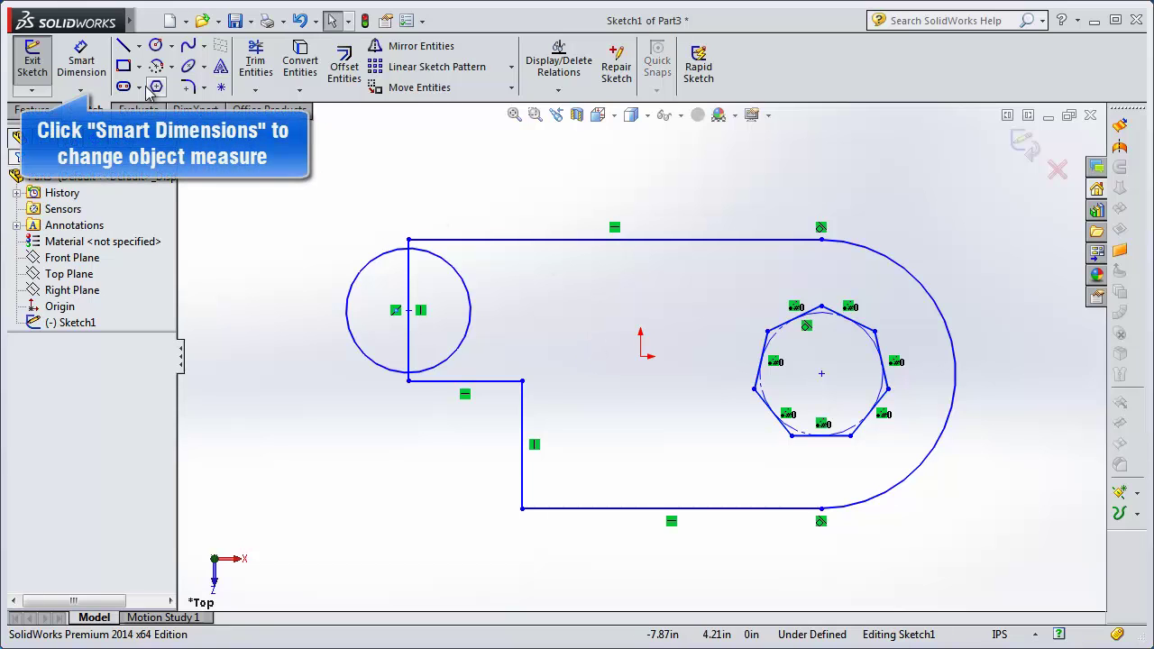
click(91, 67)
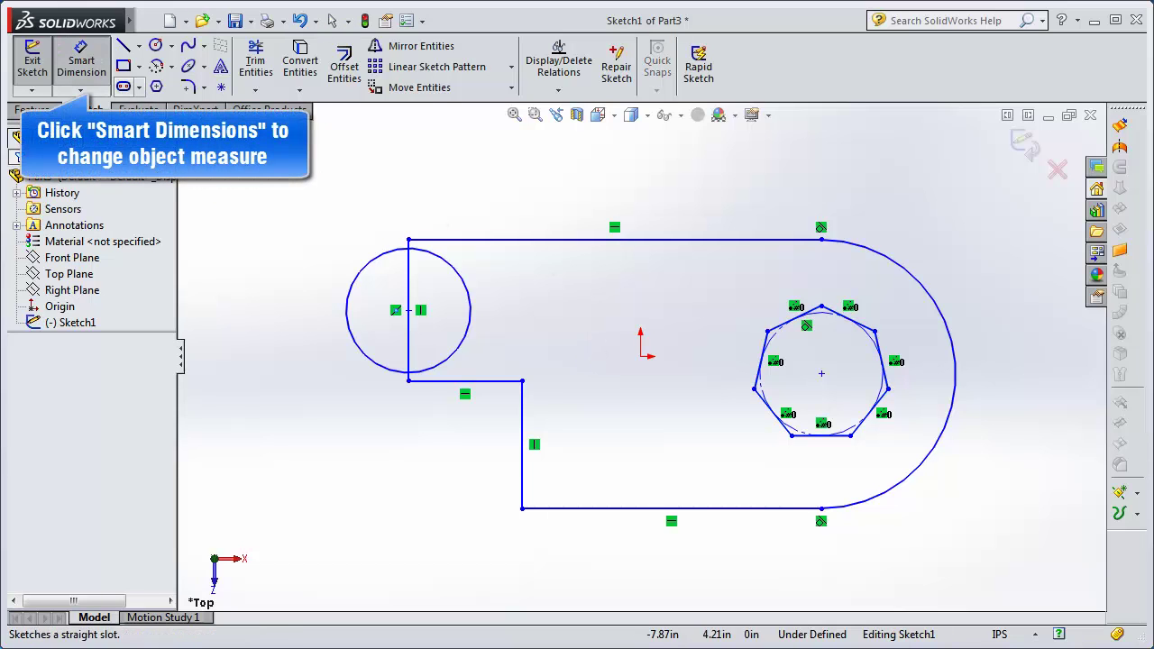
click(354, 255)
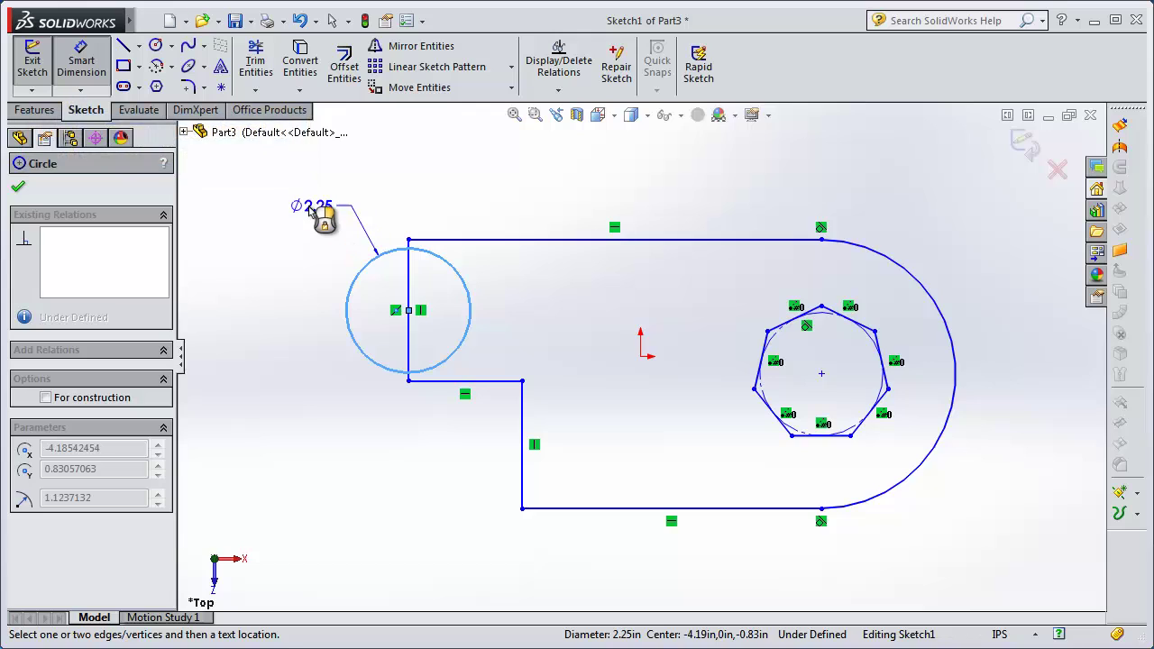
click(307, 225)
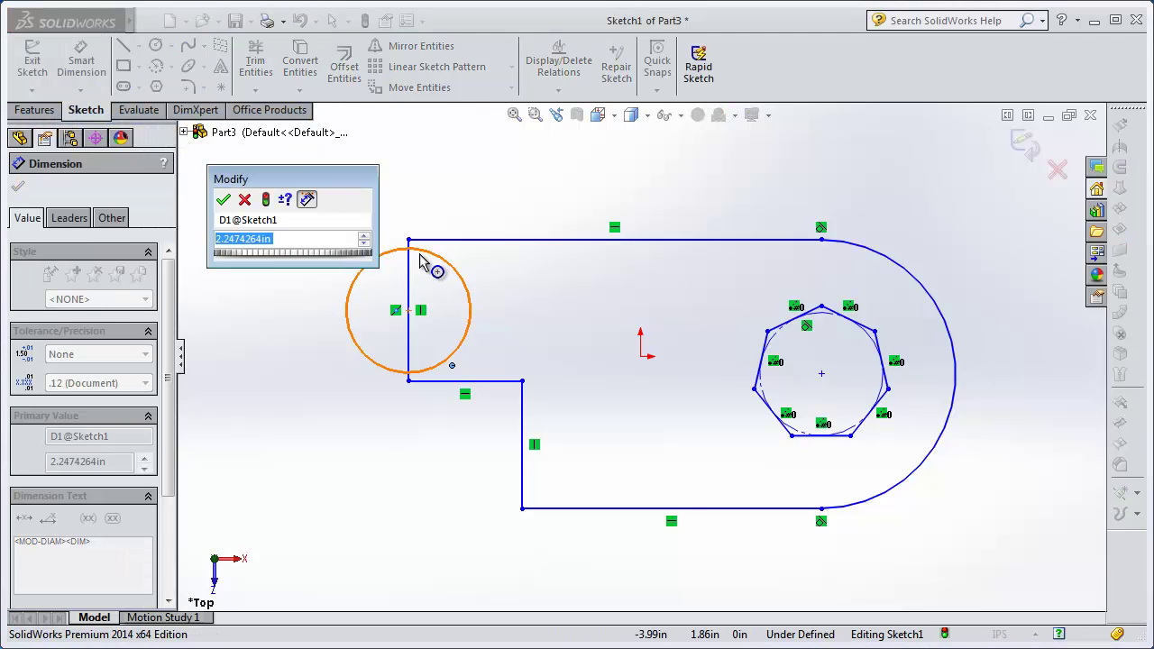
text(4)
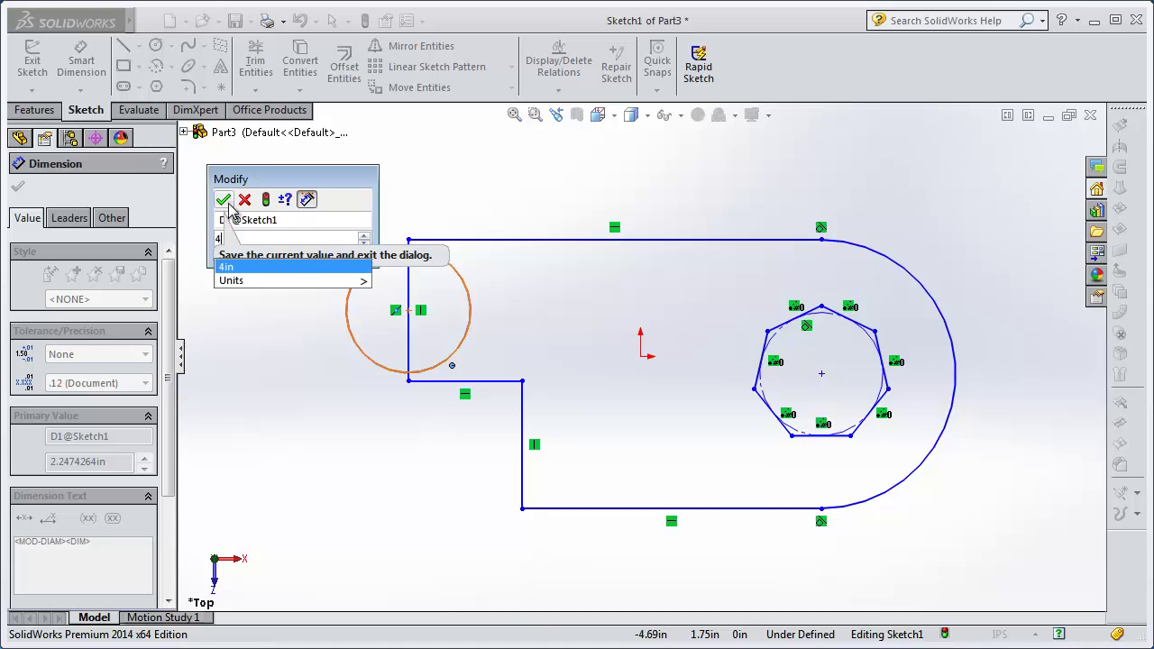
click(225, 199)
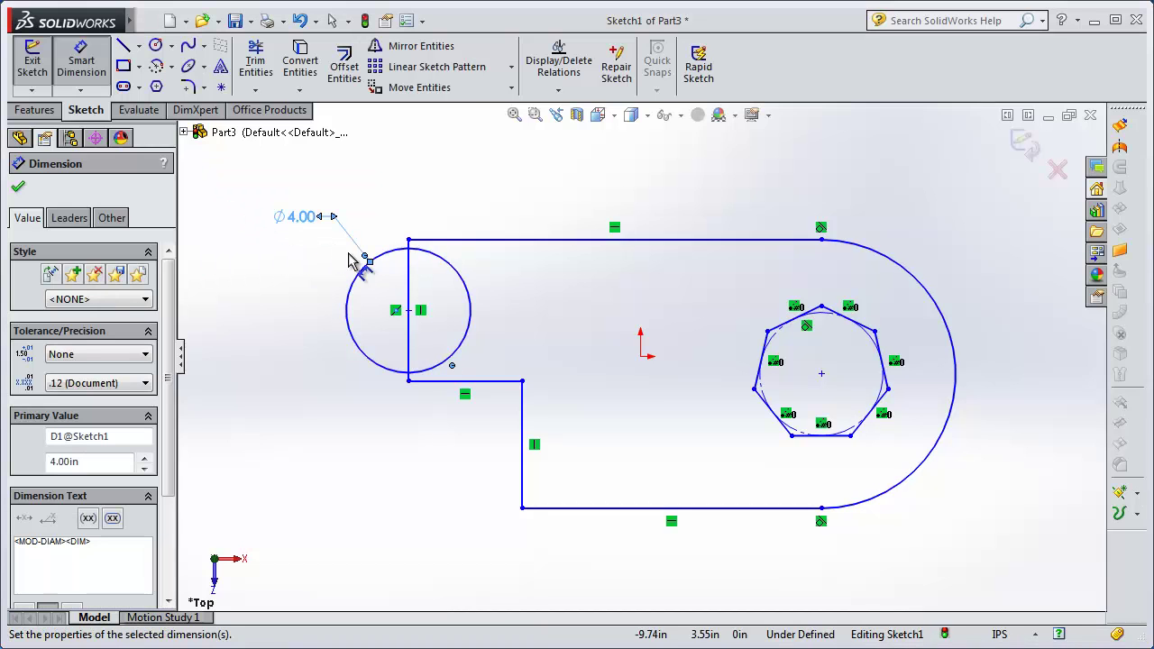
Set one heptagon side to 3.00 in and the top edge length to 15.00 in.
click(785, 332)
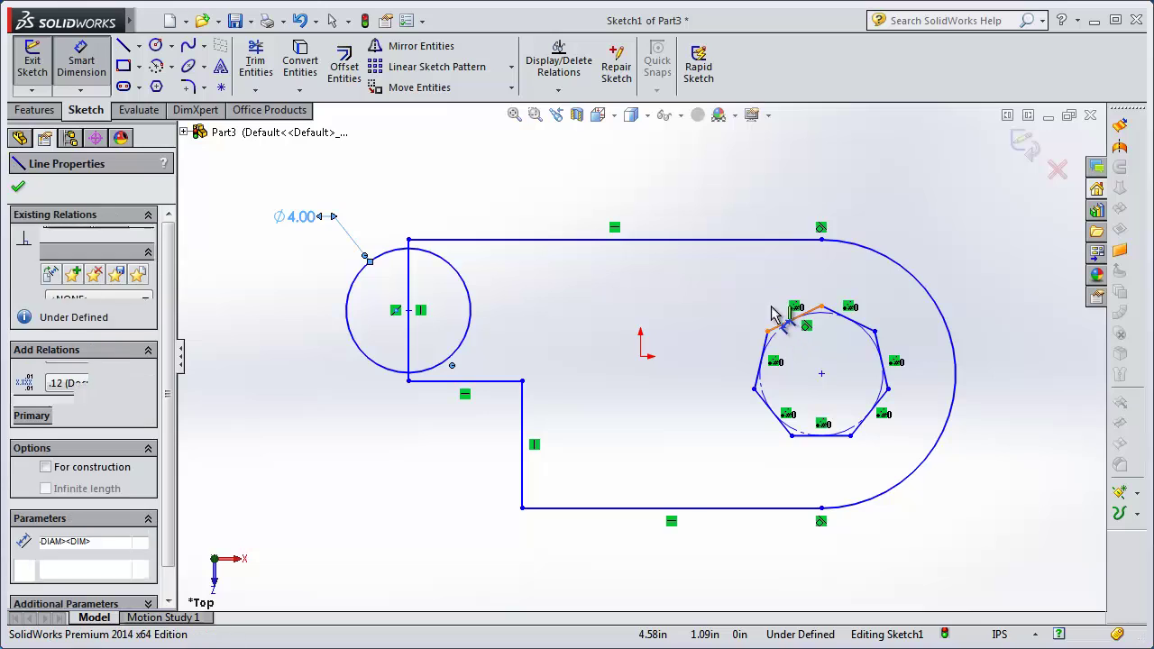
click(768, 297)
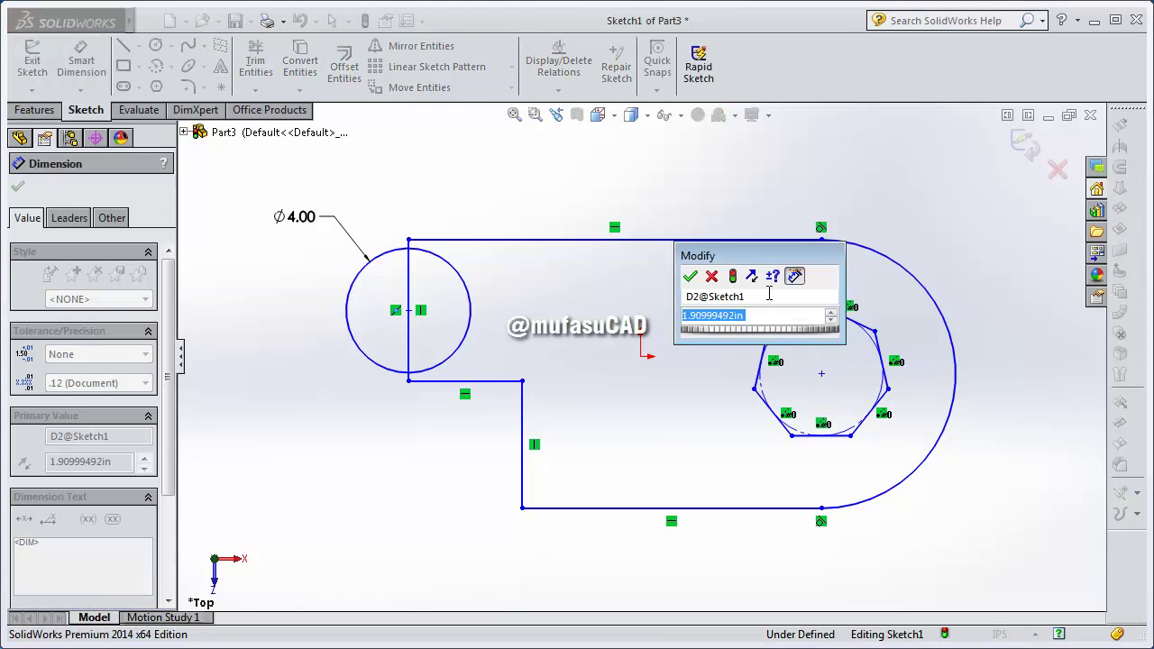
text(3)
click(691, 277)
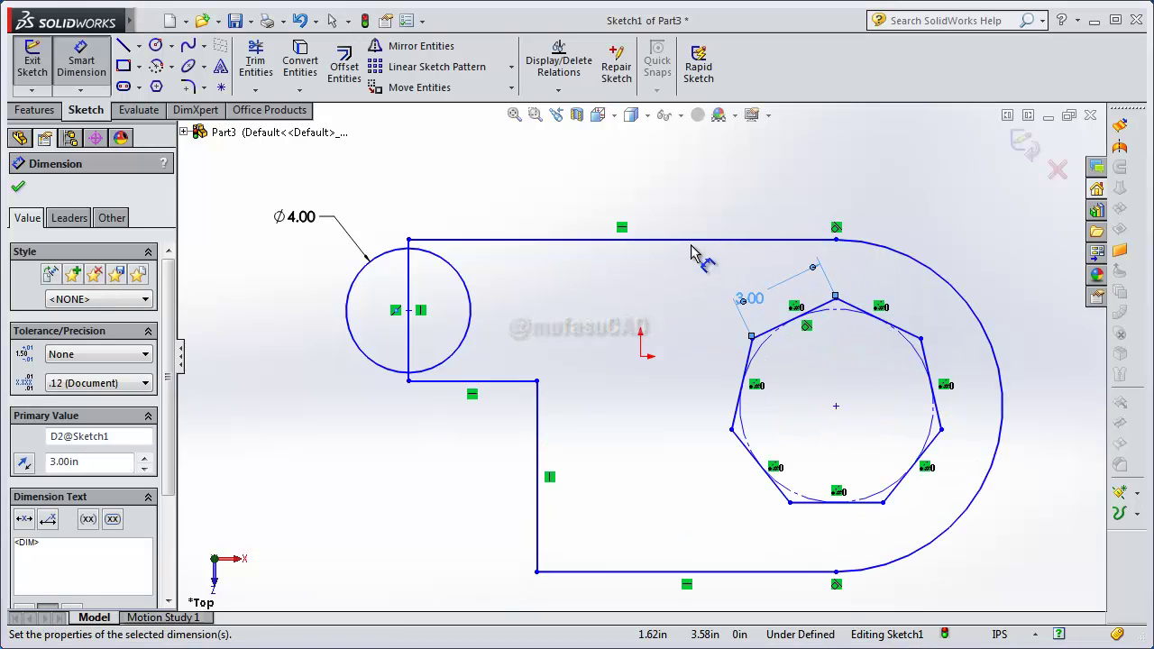
click(698, 240)
click(698, 212)
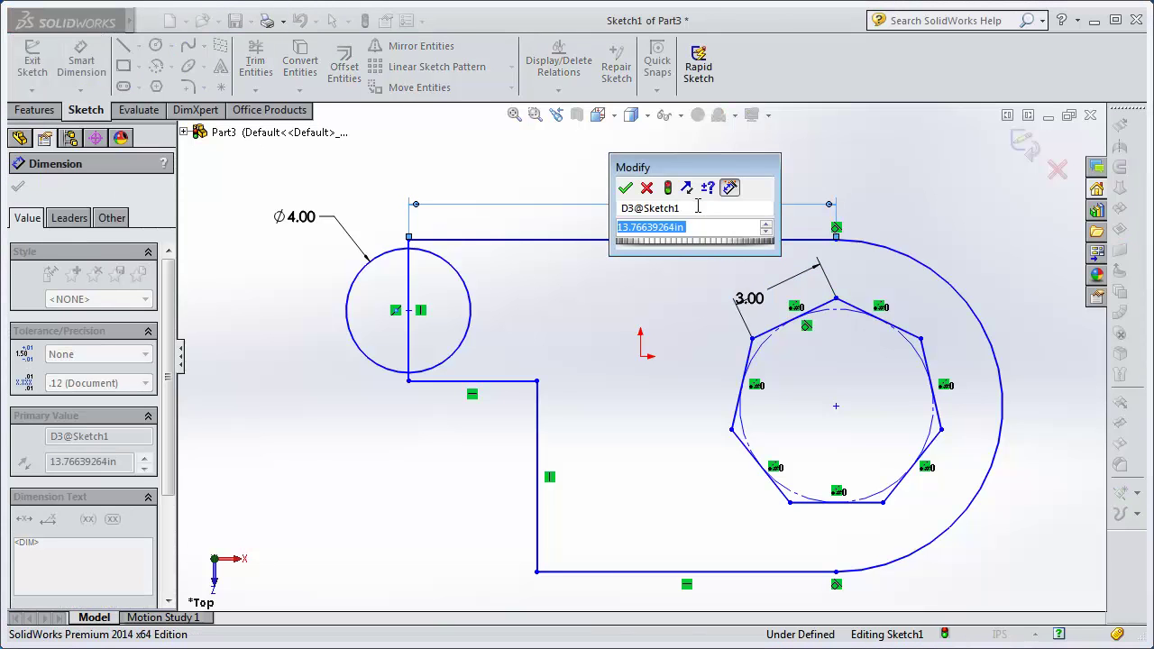
text(15)
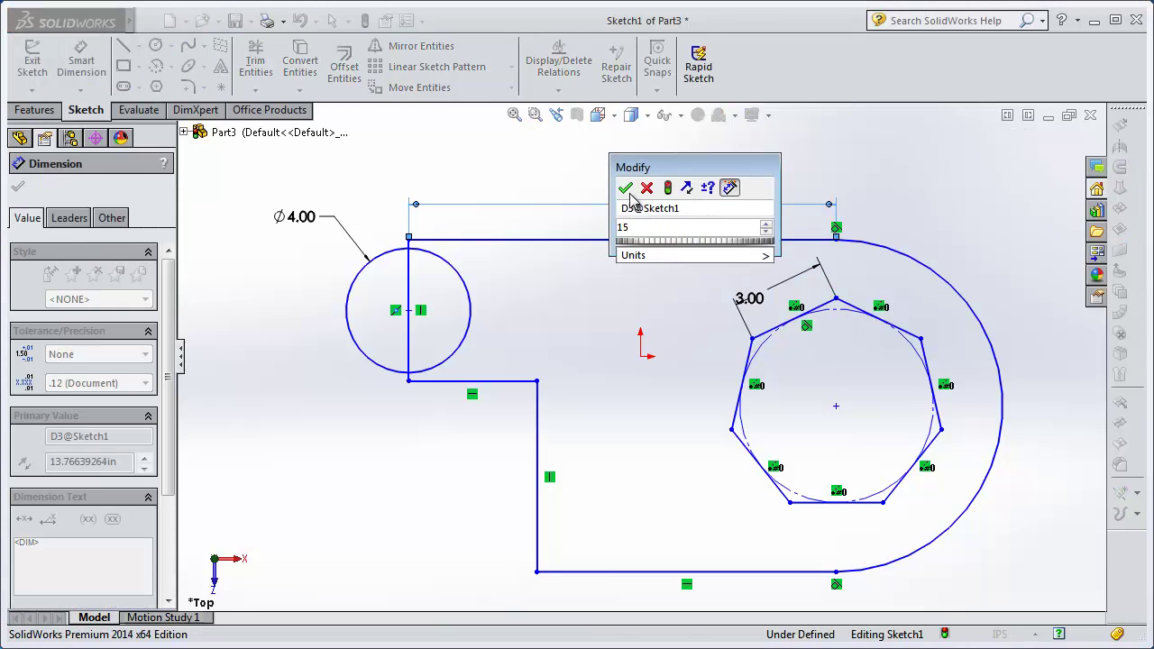
click(628, 192)
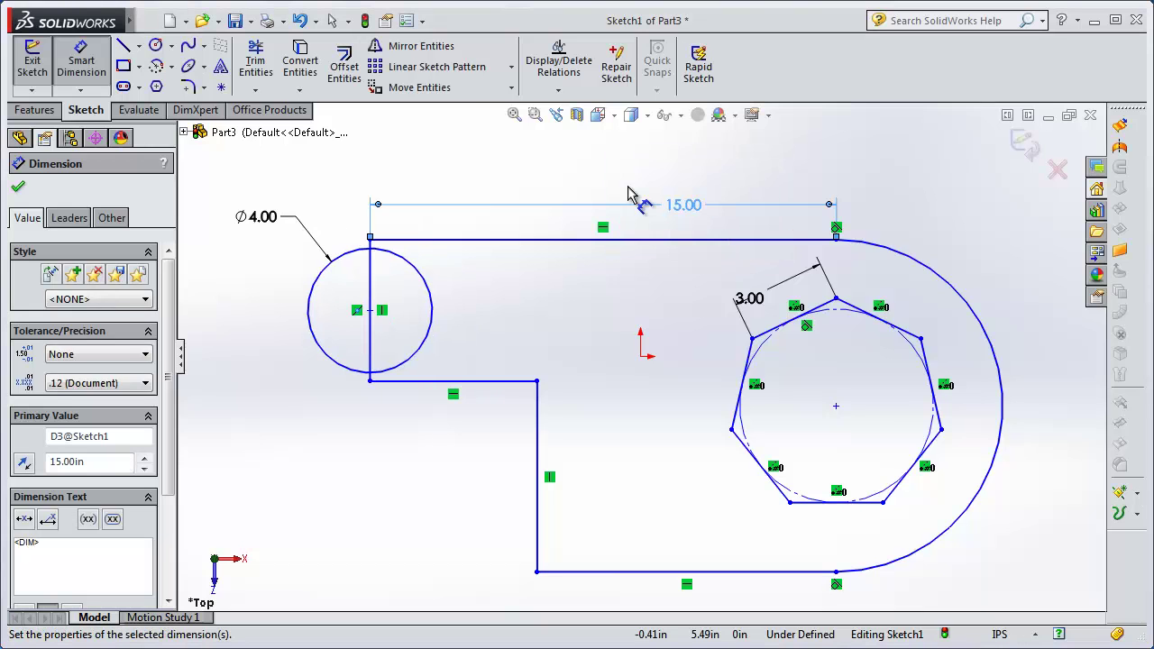
Dimension the step lines to 6.00 and 6.50 in and add a driven 9.00 bottom-line length.
click(516, 382)
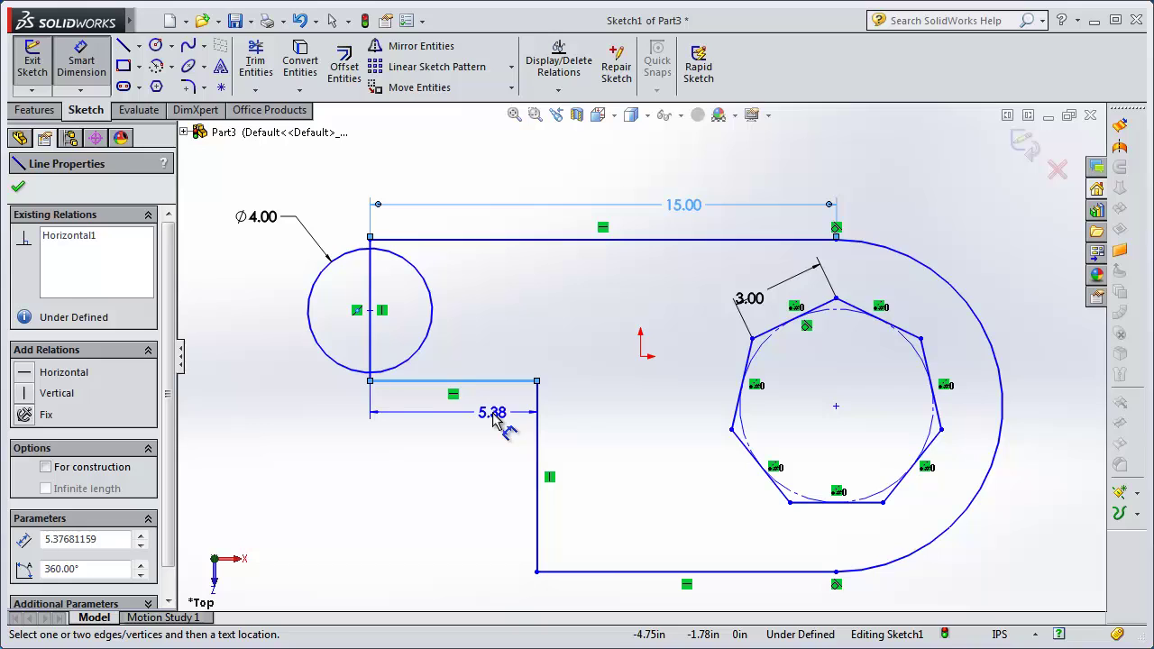
click(493, 417)
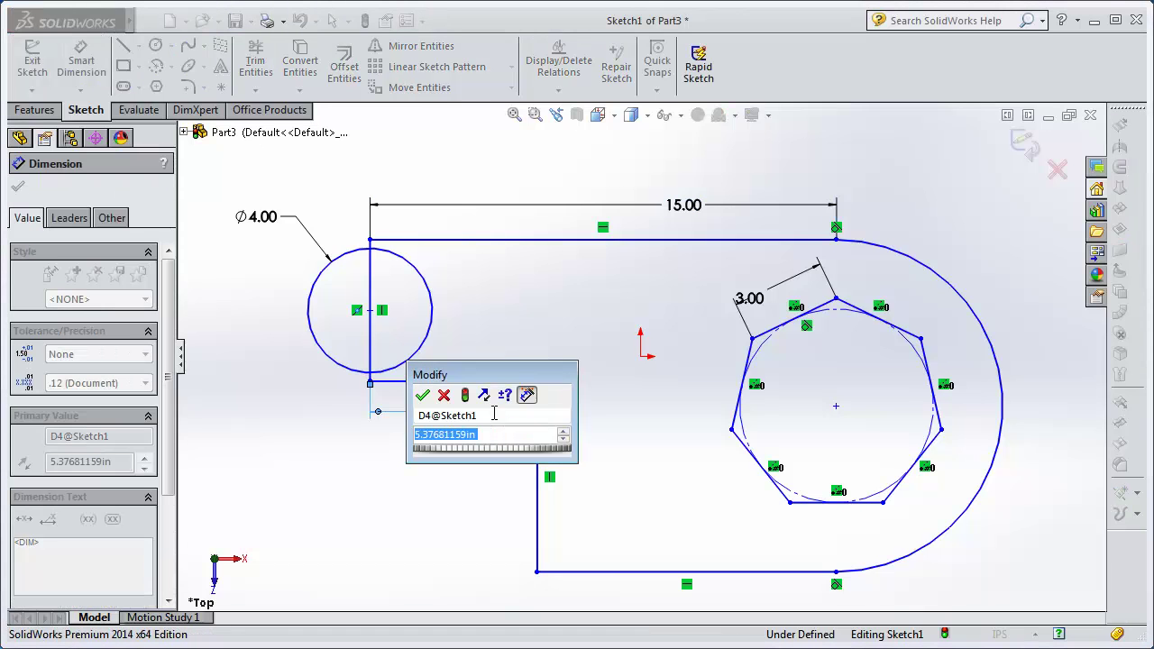
text(6)
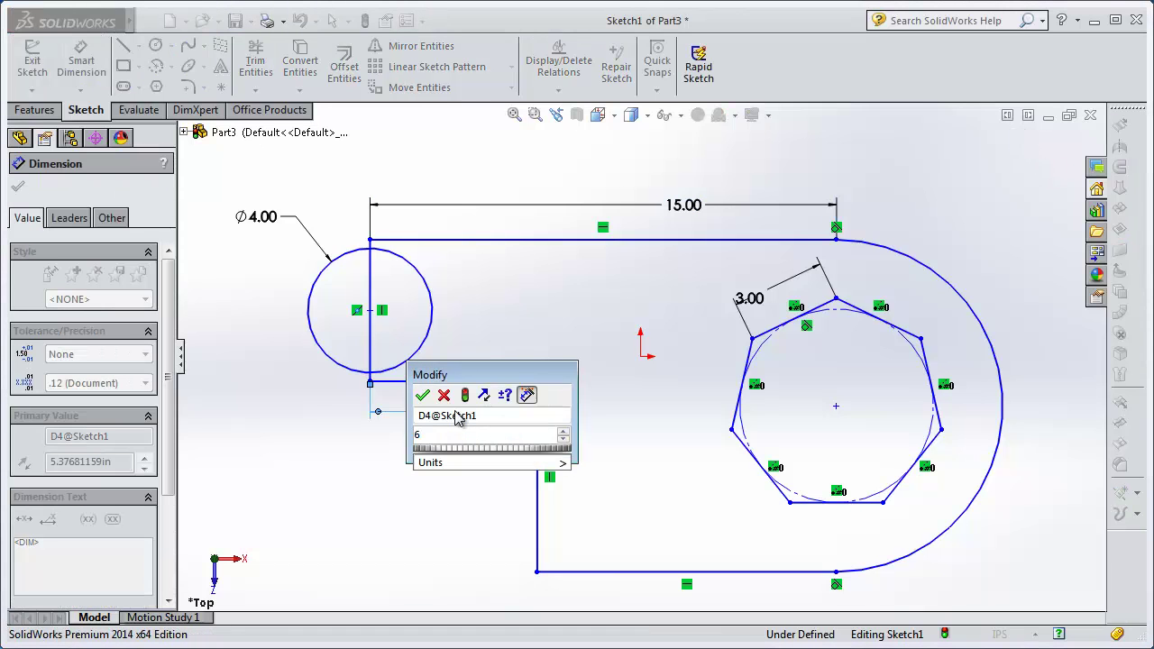
click(423, 396)
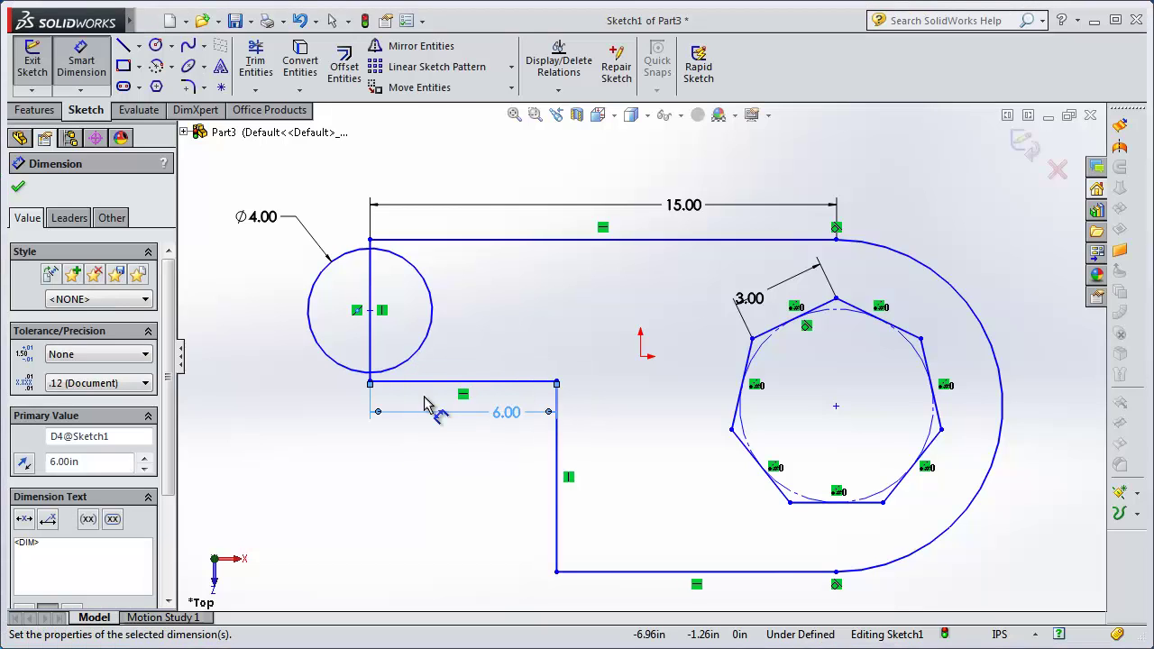
click(556, 494)
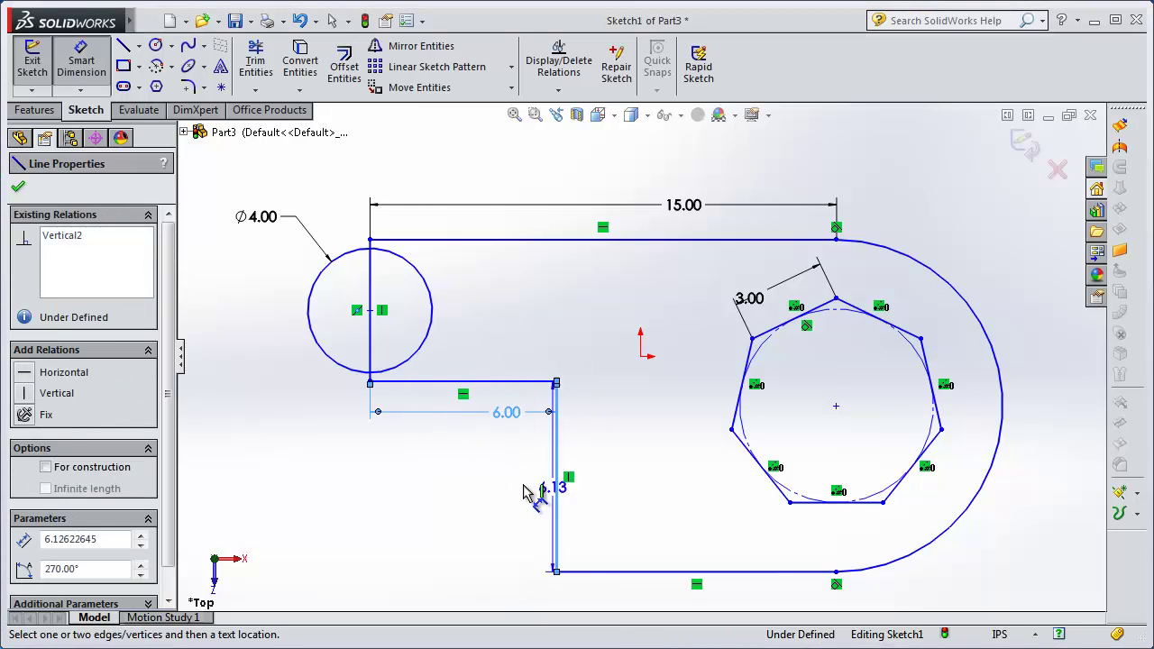
click(510, 492)
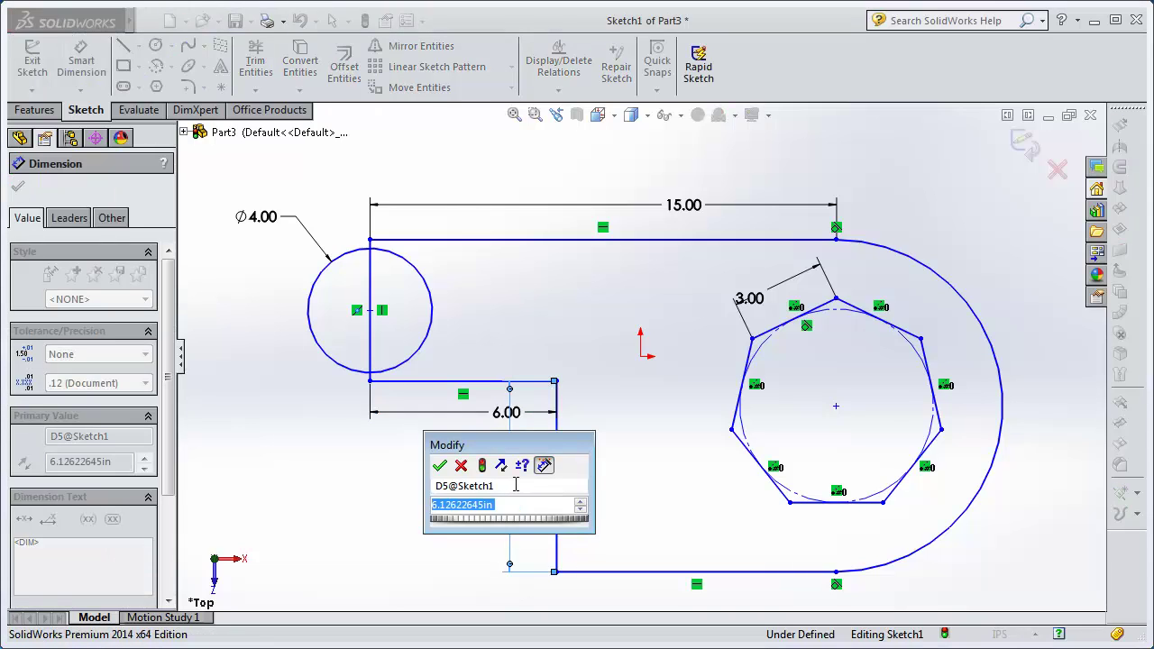
text(6.5)
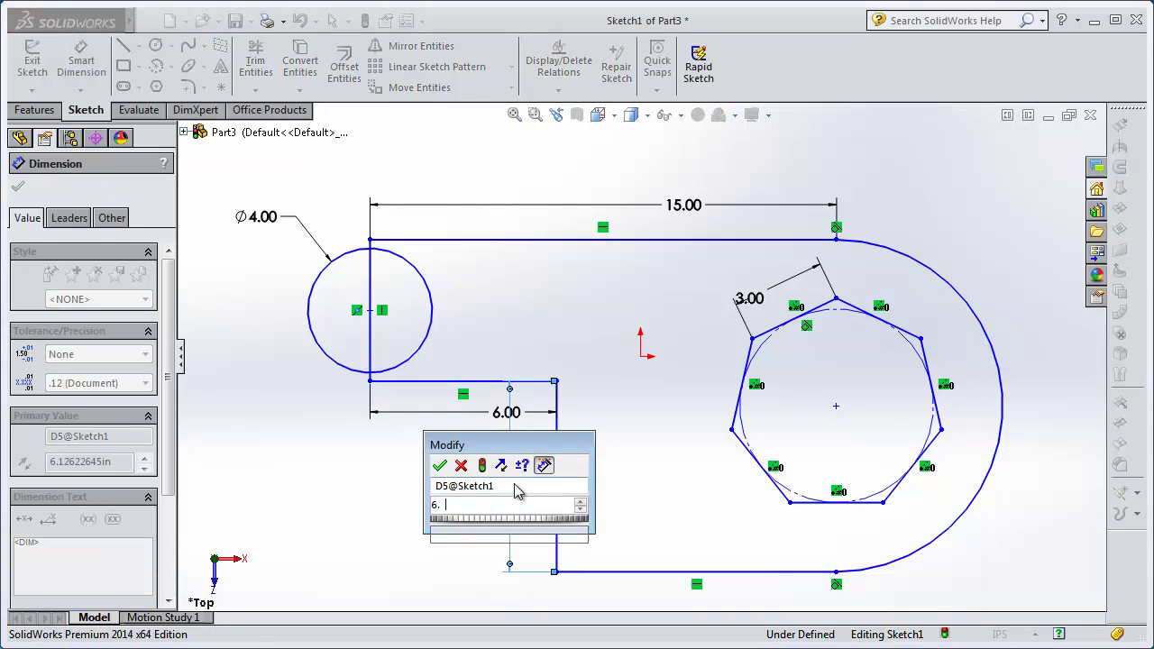
click(440, 467)
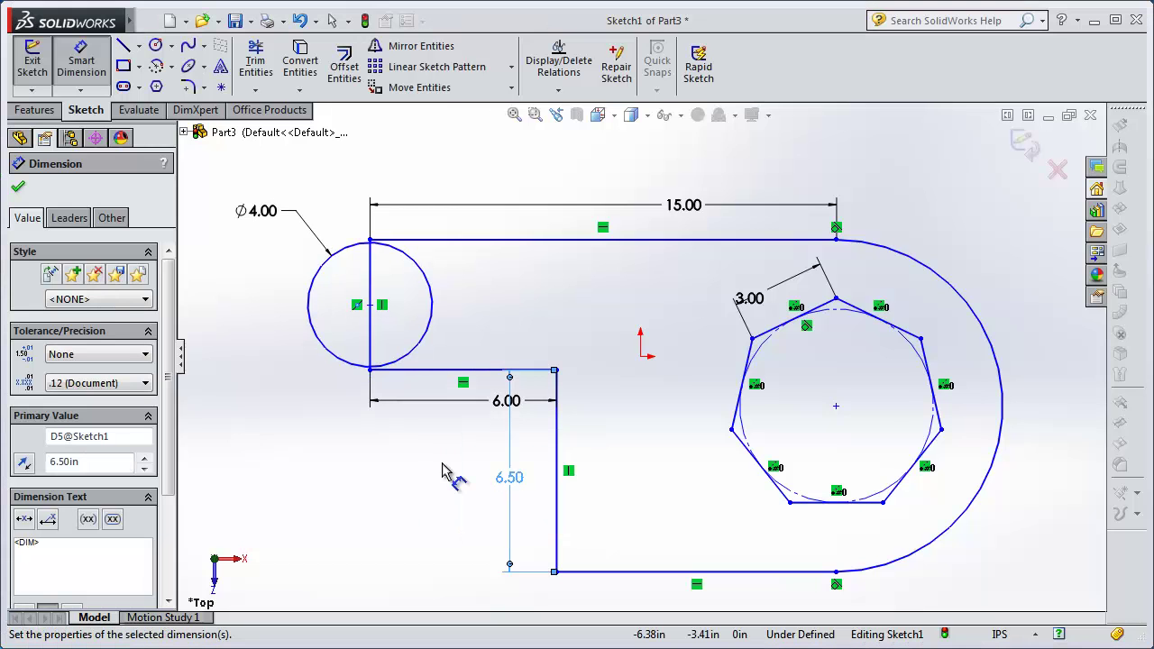
click(606, 572)
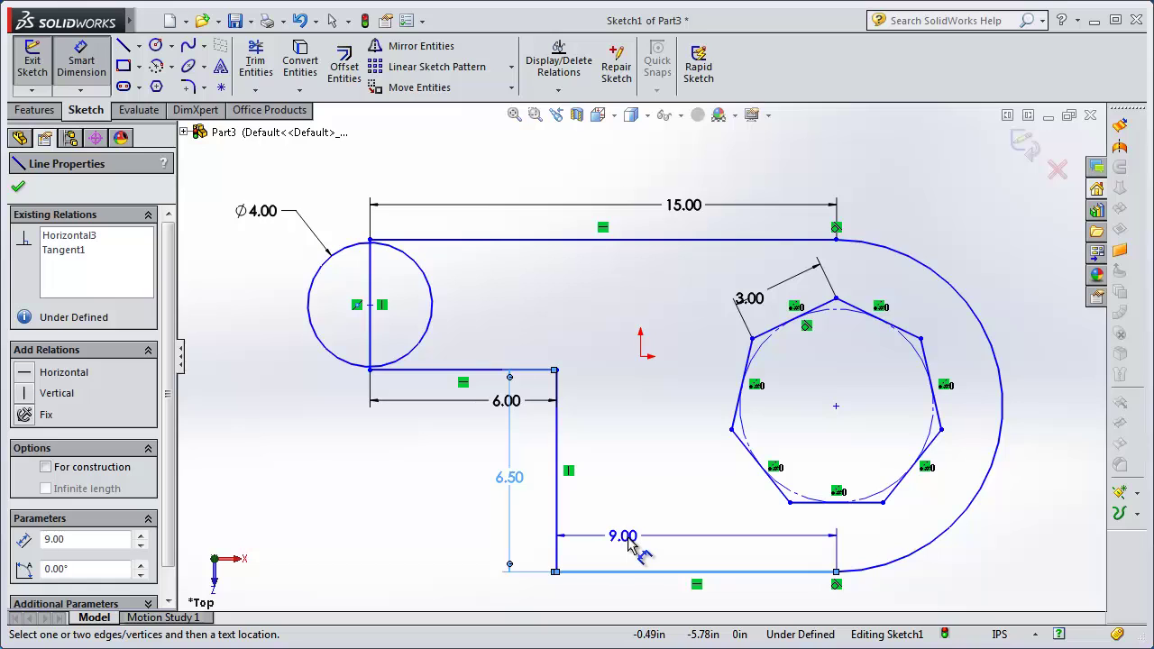
click(644, 541)
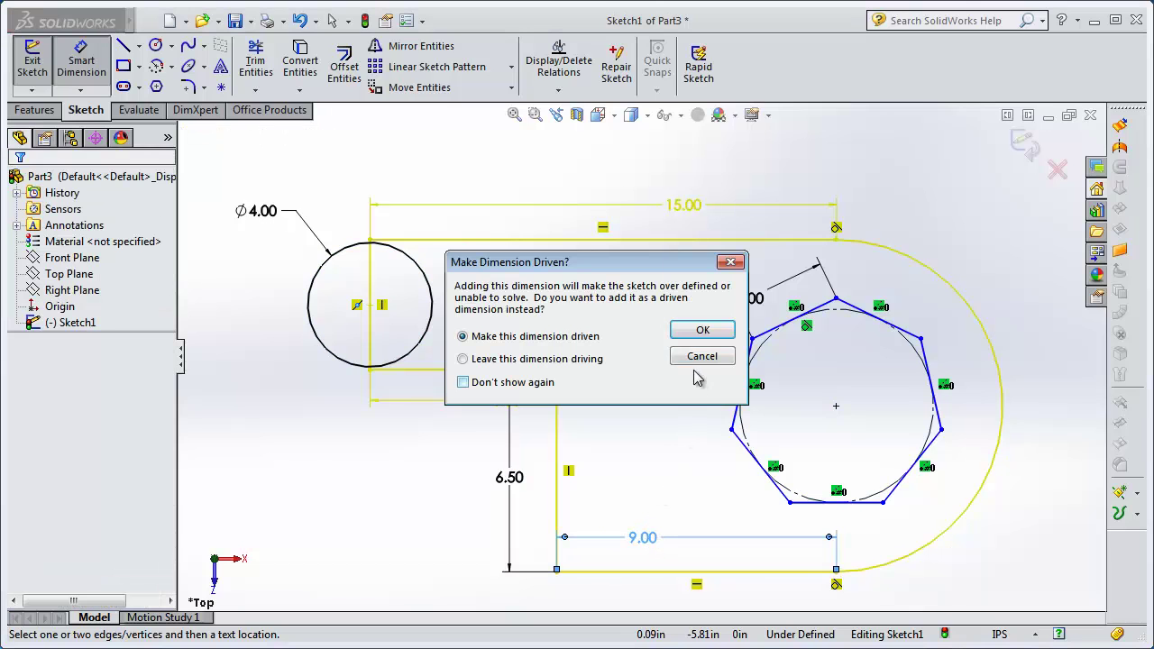
click(700, 332)
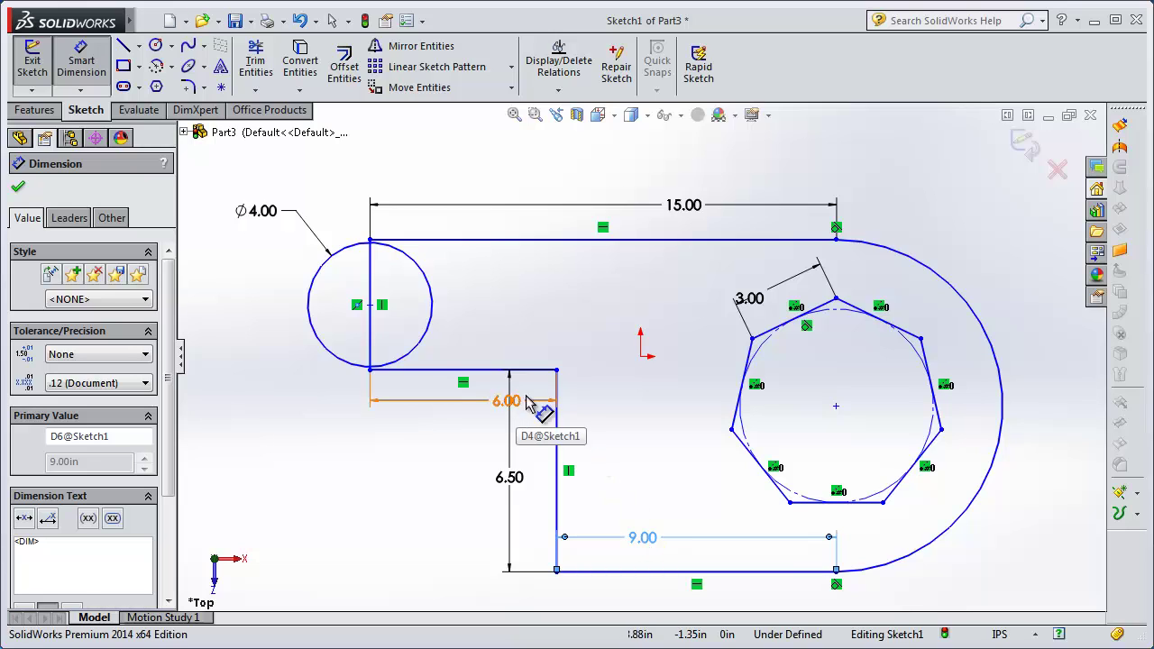
Set the large right arc's radius dimension to 6 in.
click(887, 248)
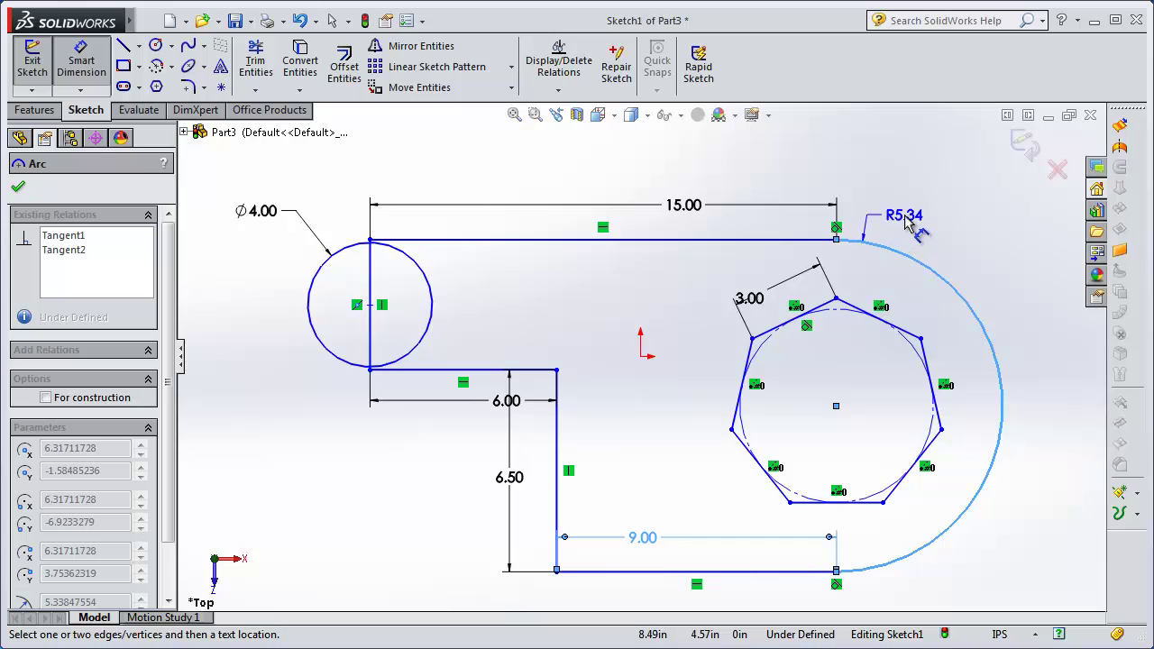
click(947, 210)
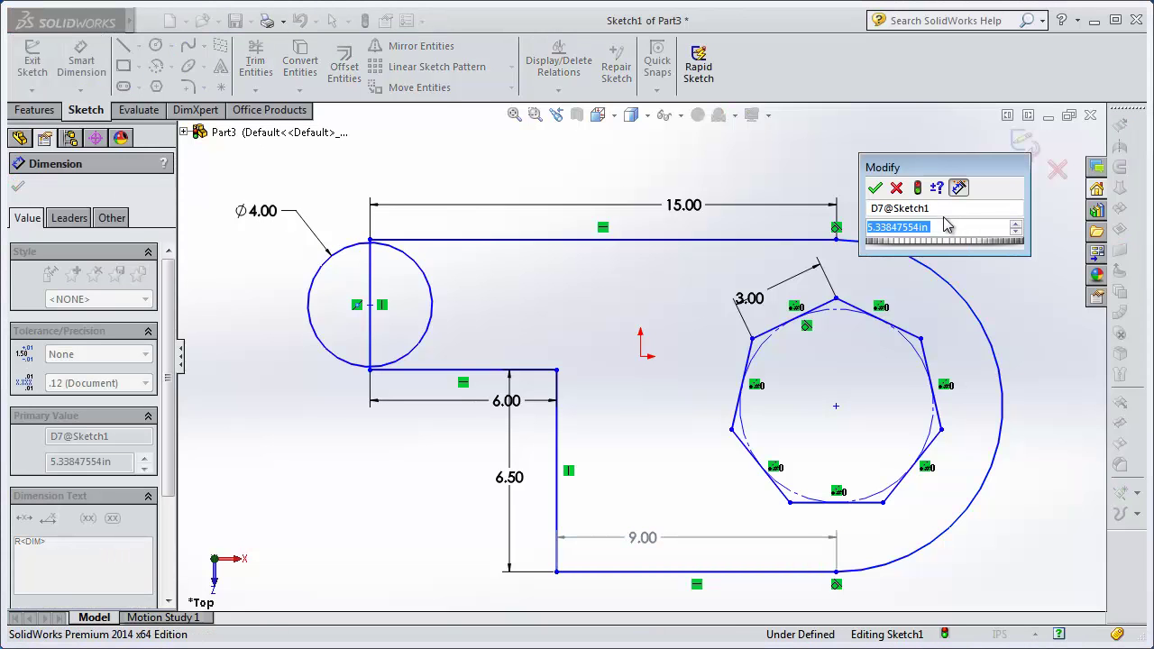
text(6)
click(874, 189)
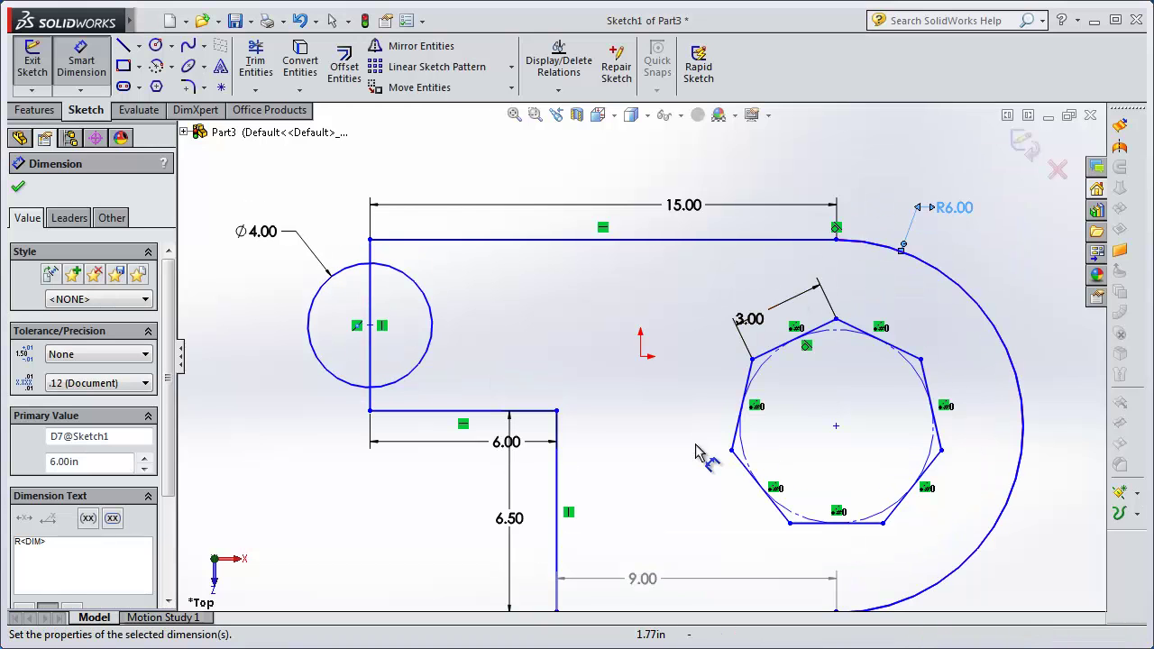
scroll(690, 465, down, 1)
scroll(681, 481, up, 1)
scroll(681, 481, up, 1)
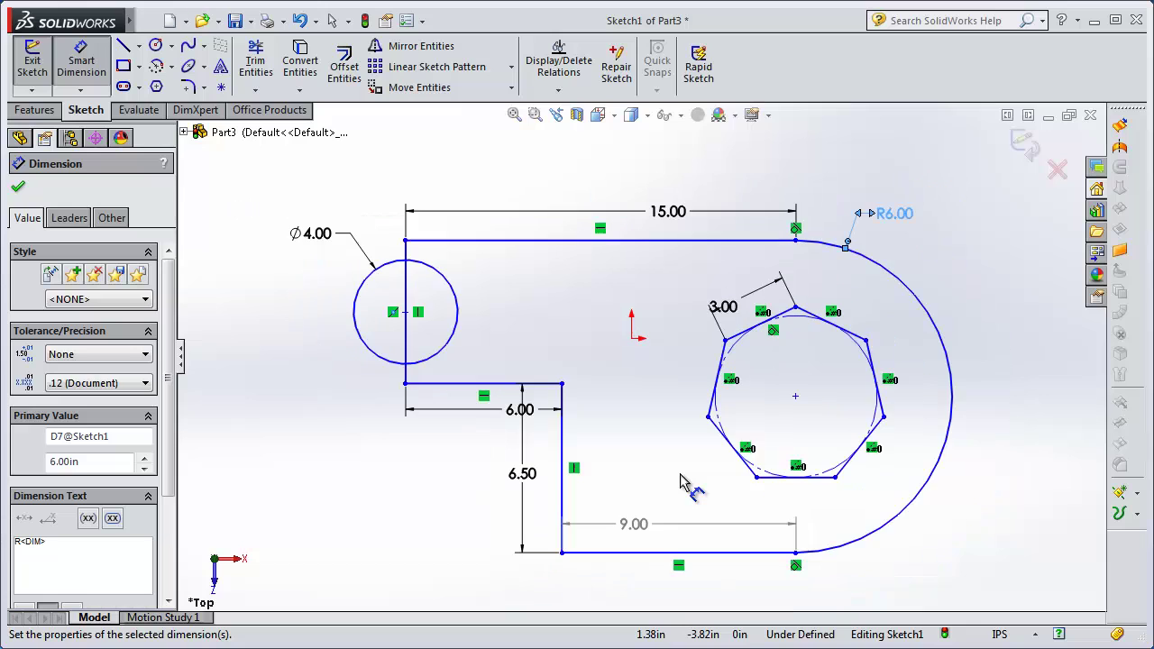
With Trim to closest, cut the circle's inner right half and the edge segment between its ends.
key(Escape)
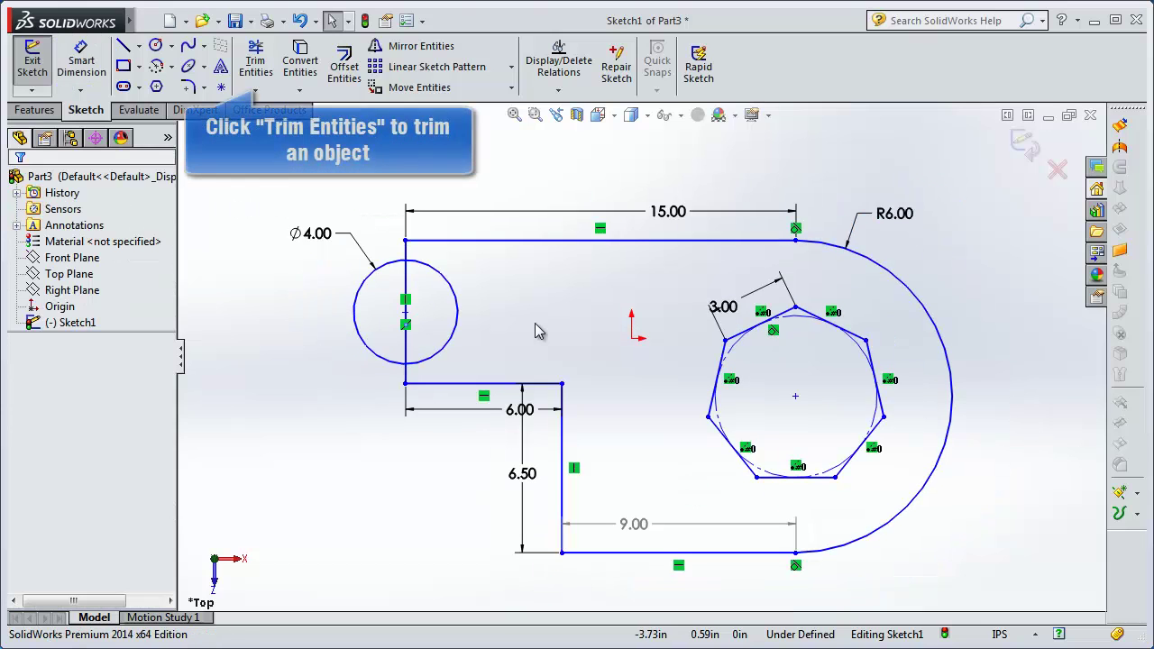
click(257, 65)
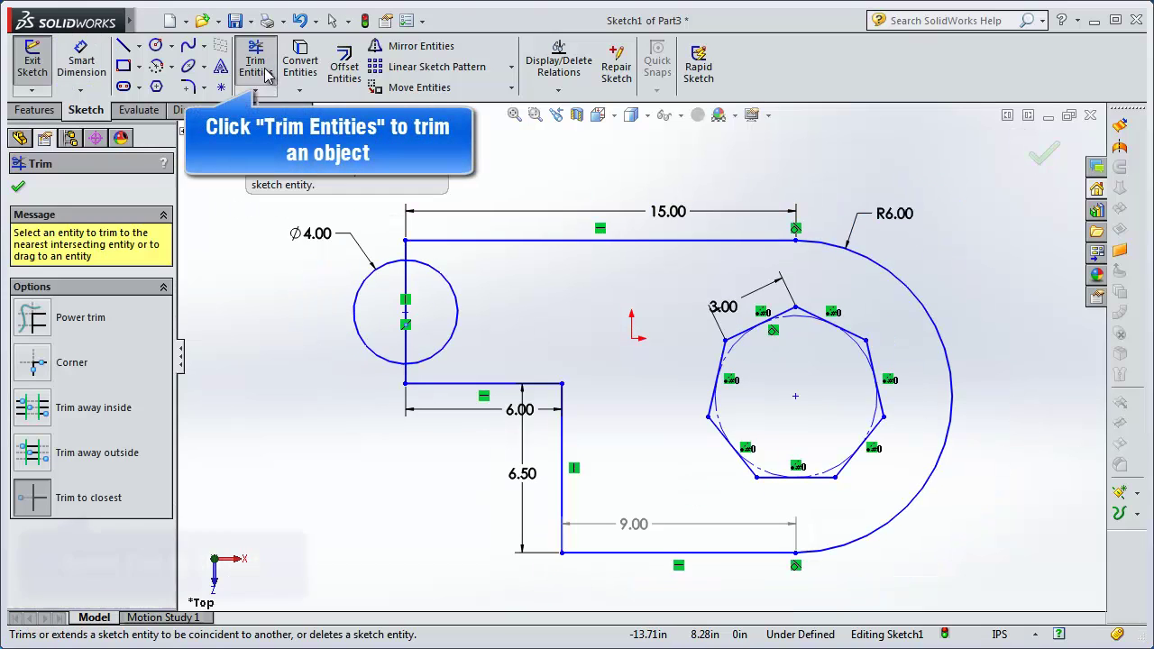
click(50, 503)
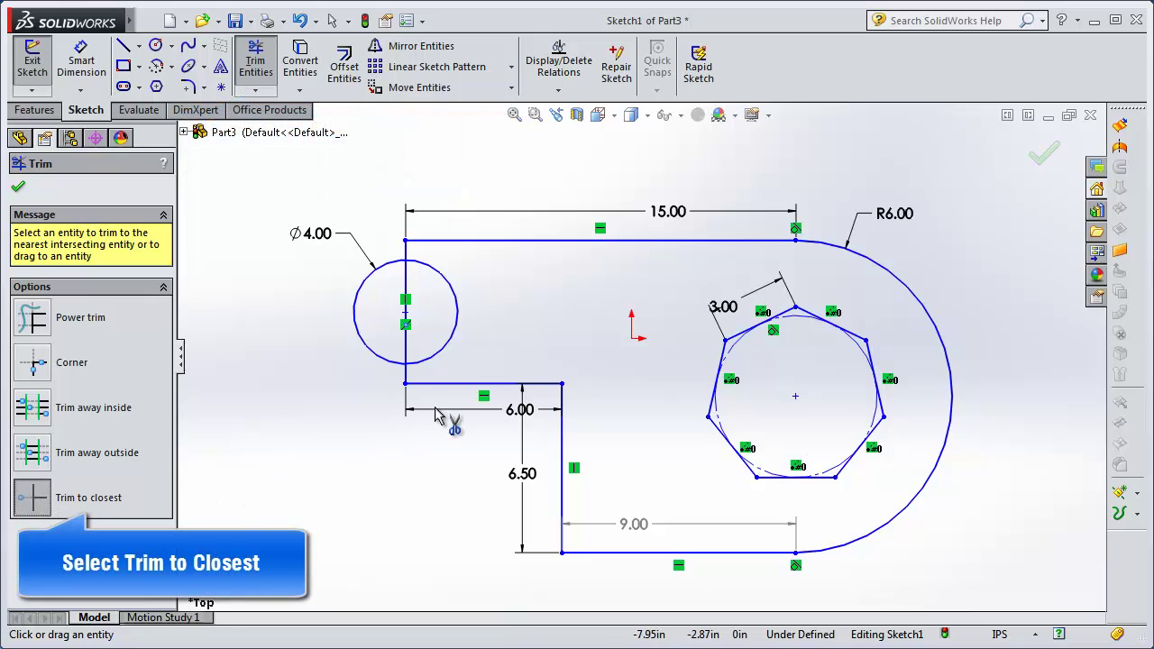
click(458, 318)
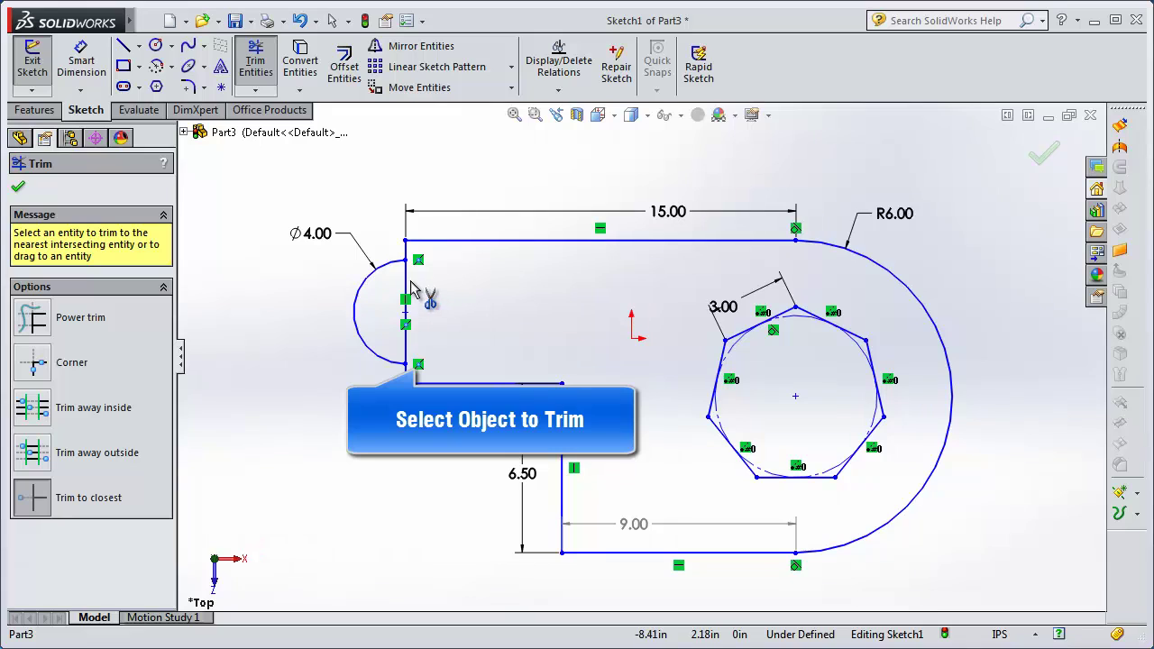
click(406, 287)
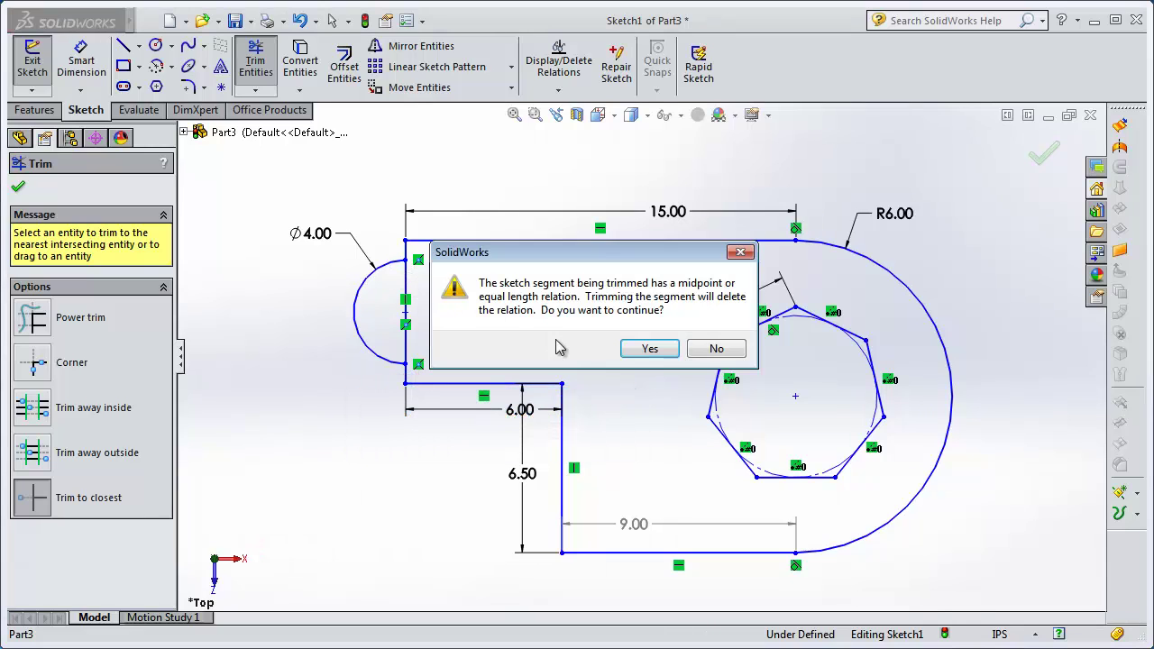
click(643, 351)
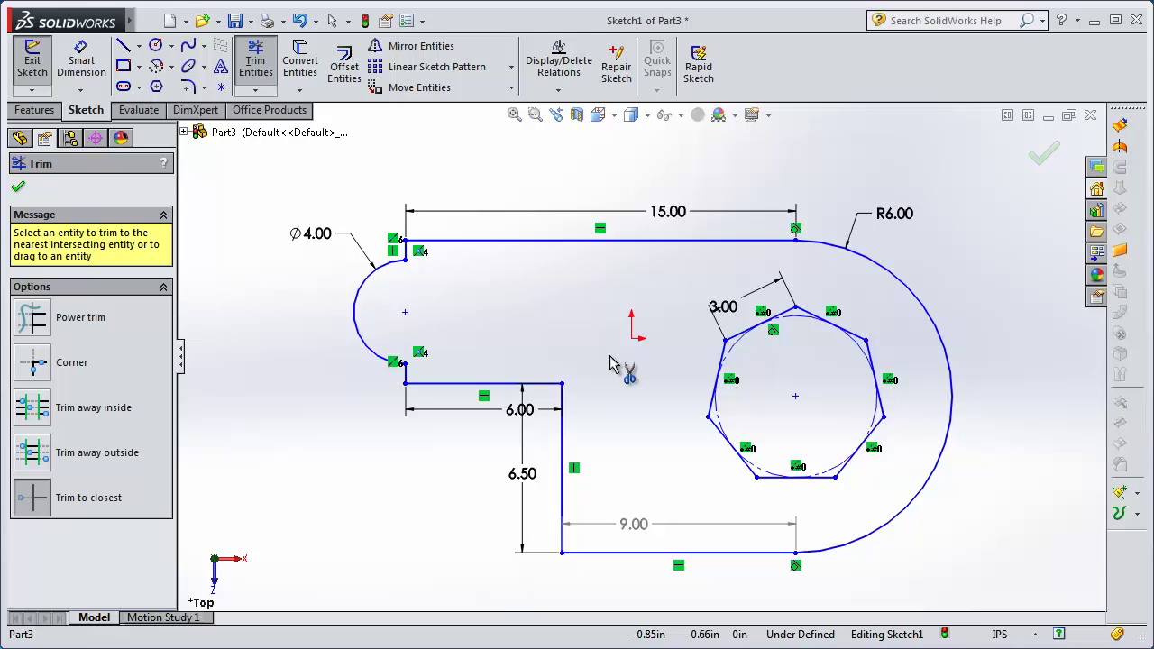
click(18, 191)
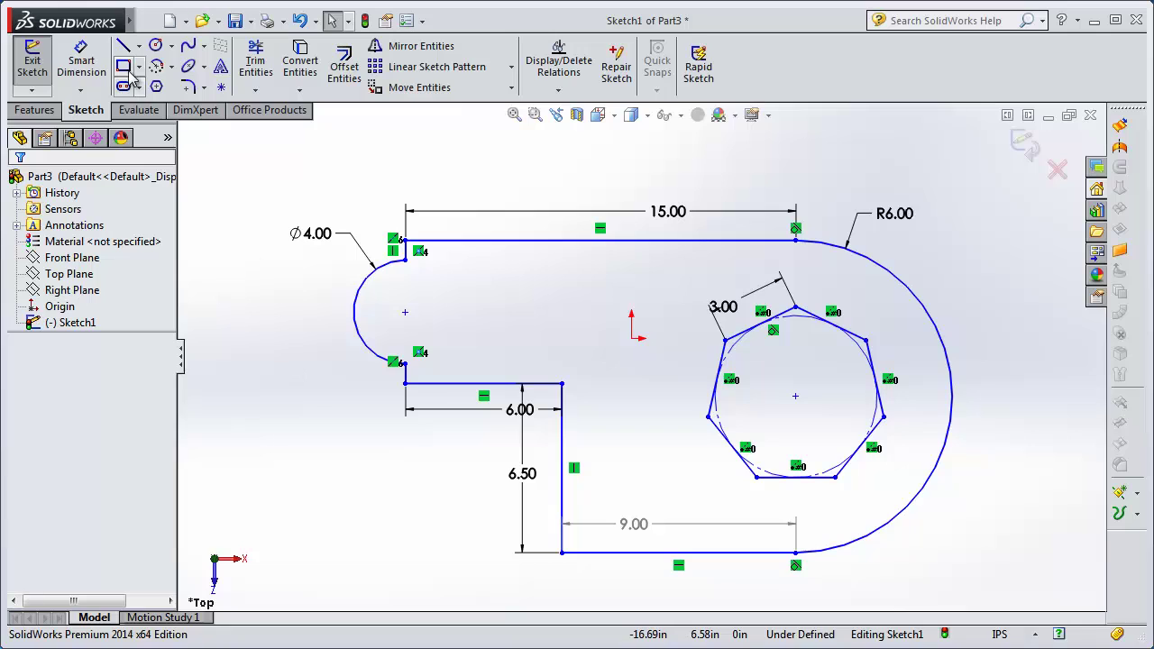
Dimension the lower and upper short vertical lines beside the left arc to 0.75 each.
click(81, 65)
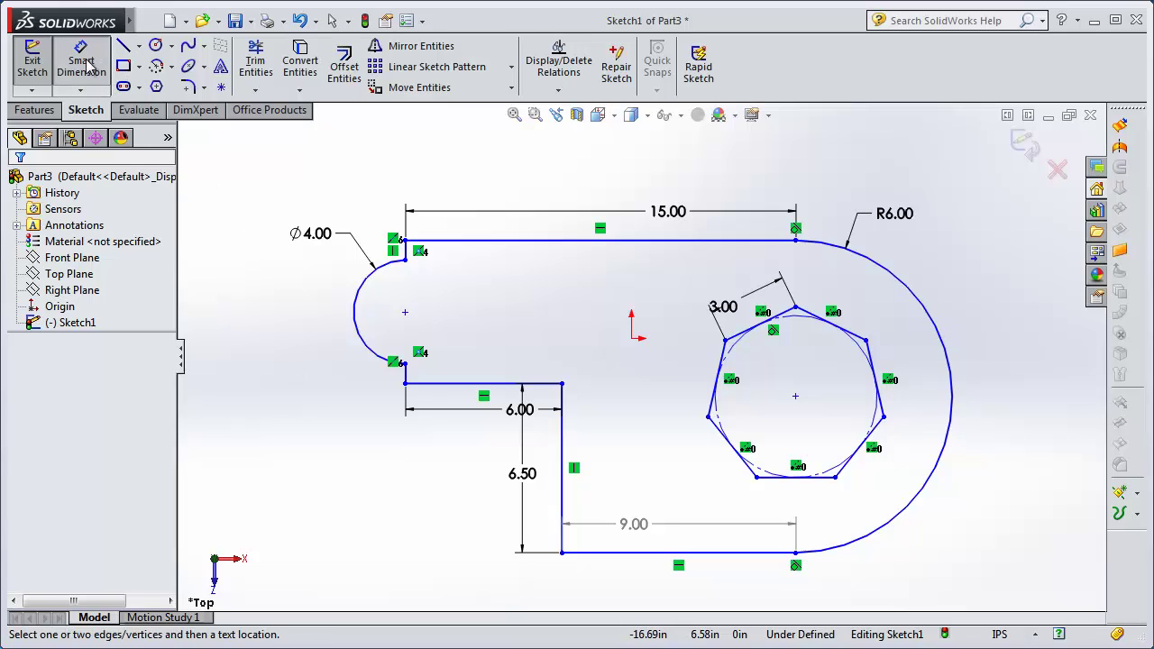
click(406, 377)
click(333, 378)
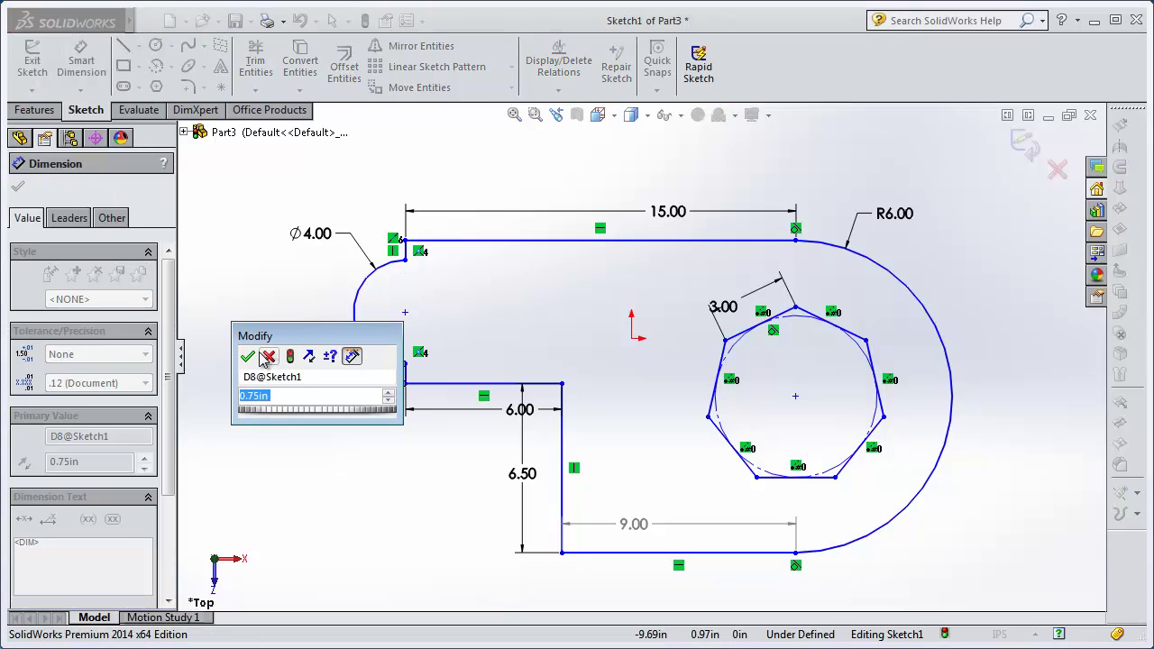
click(248, 357)
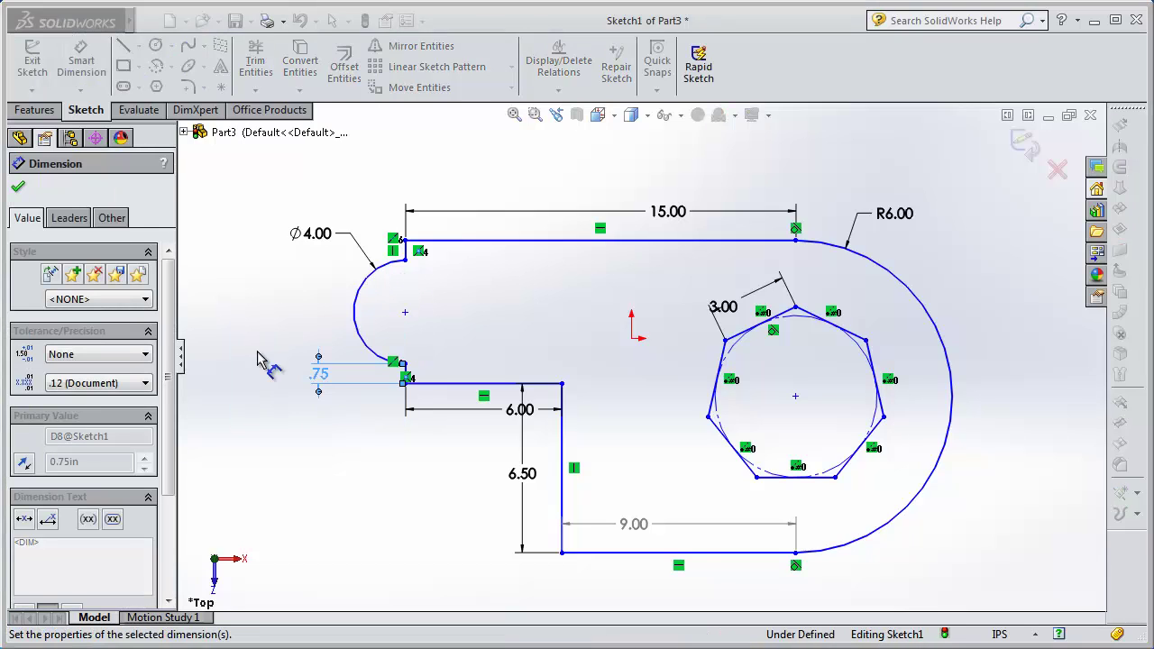
click(406, 251)
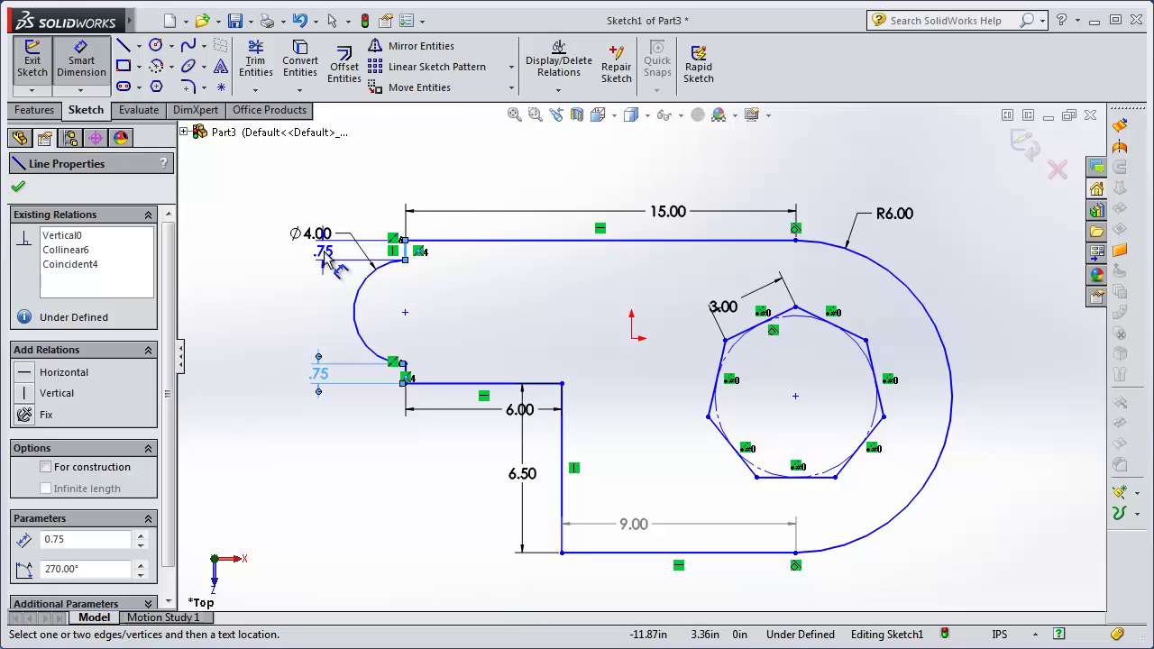
click(357, 263)
click(357, 260)
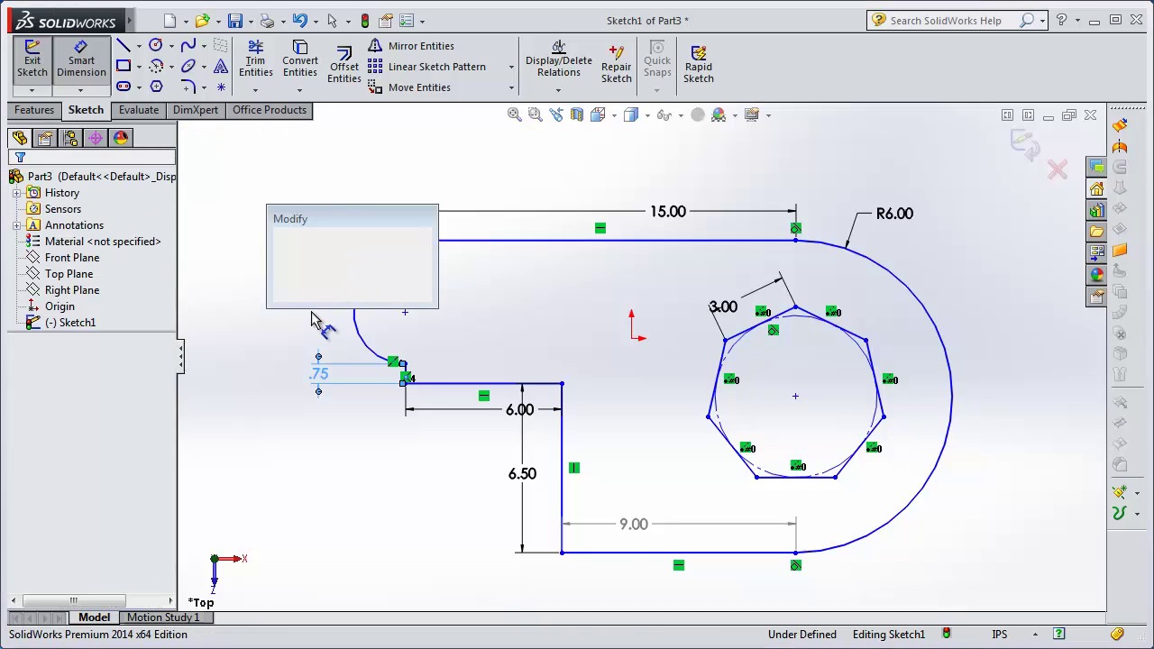
click(282, 240)
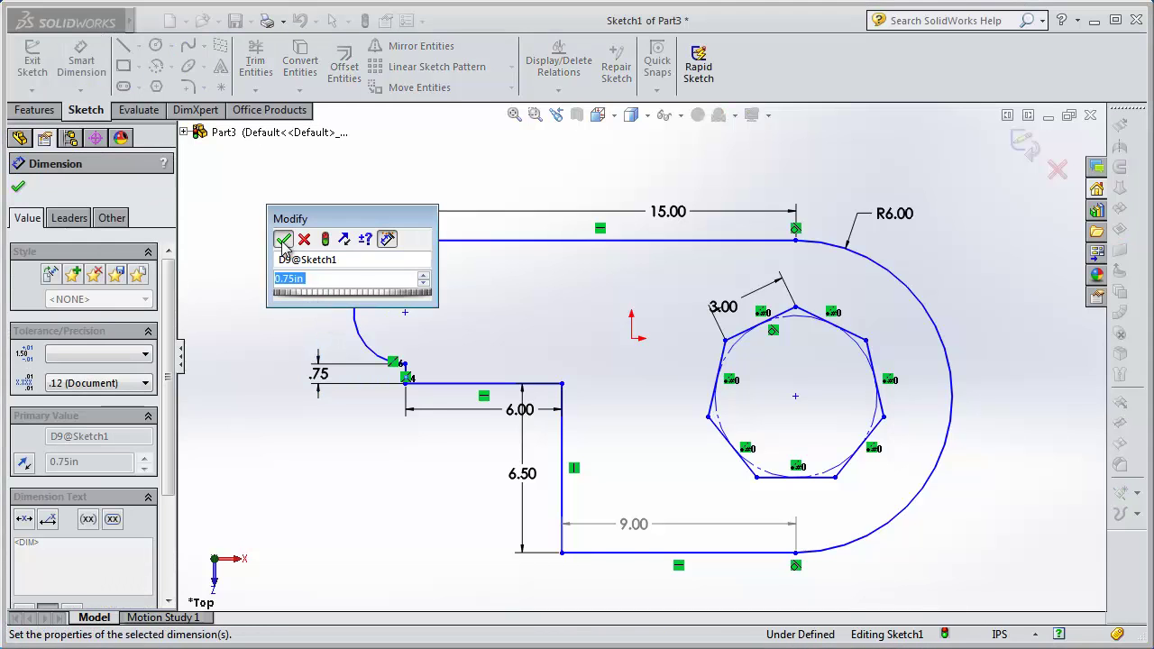
click(18, 187)
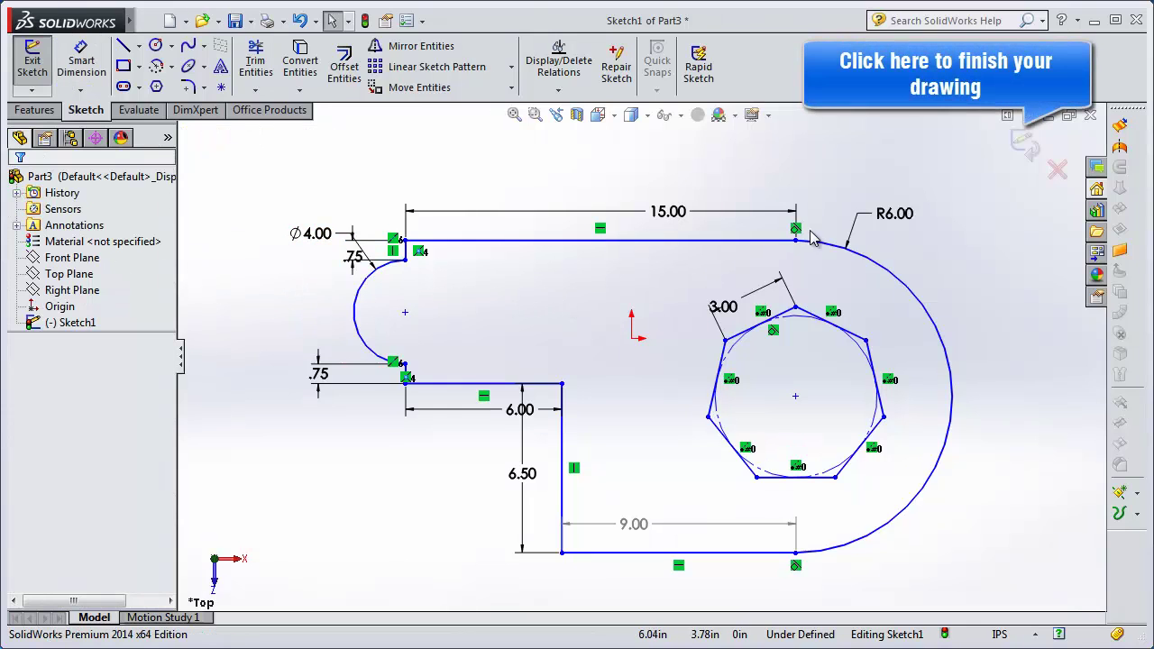
Exit Sketch1 to return to editing Part3.
click(1020, 139)
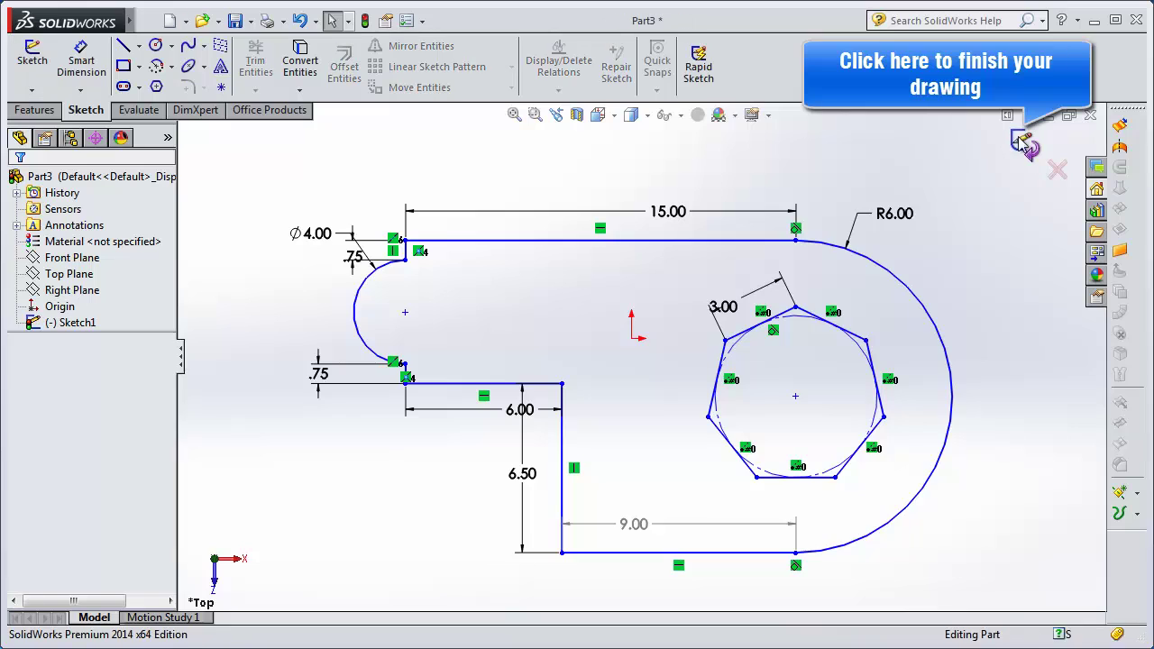